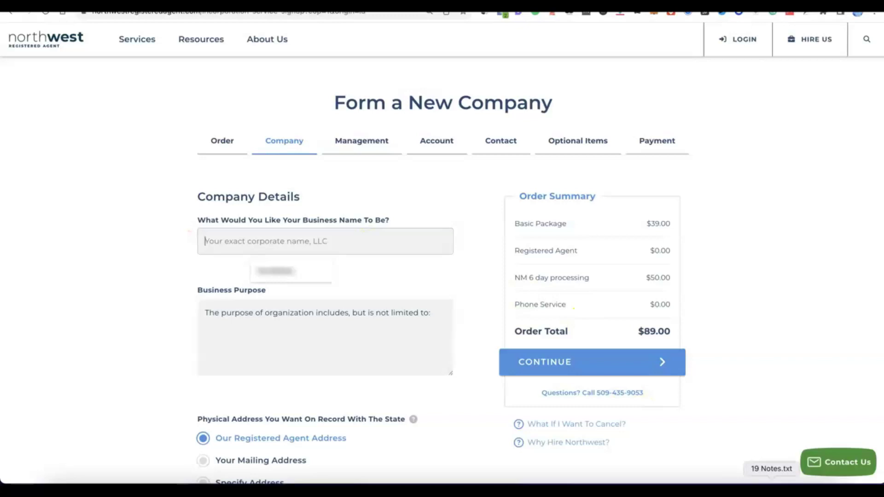
- Enter the business name Modoe and the purpose "E-commerce - online selling of general products.", keeping the registered agent addresses, and continue to the management details
{"action": "type", "text": "Modoe"}
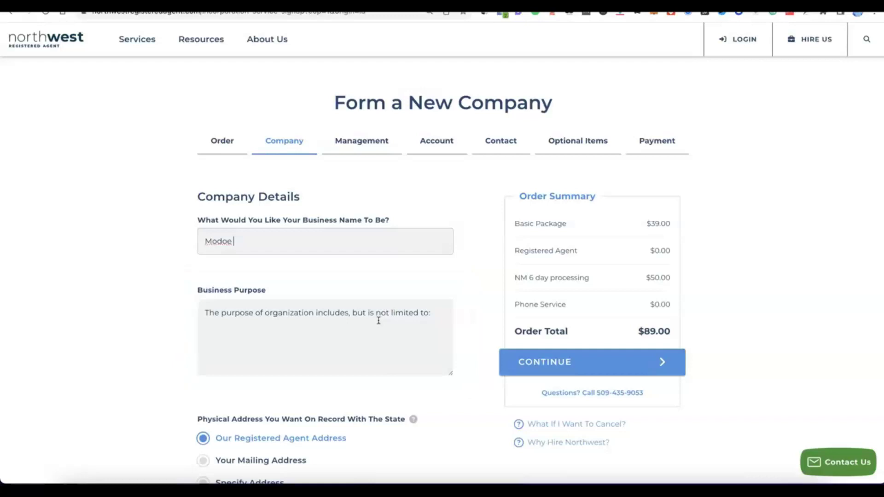
{"action": "left_click", "coordinate": [431, 303]}
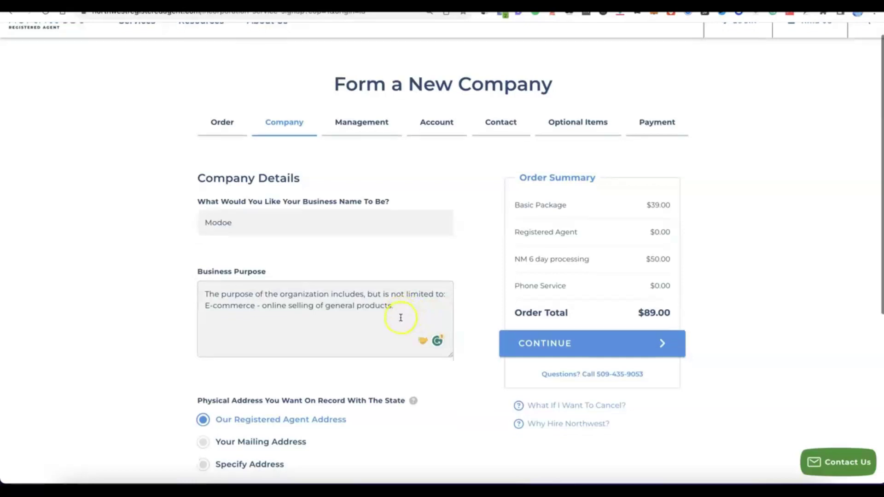
{"action": "scroll", "coordinate": [402, 317], "scroll_direction": "down", "scroll_amount": 2}
{"action": "scroll", "coordinate": [400, 317], "scroll_direction": "down", "scroll_amount": 1}
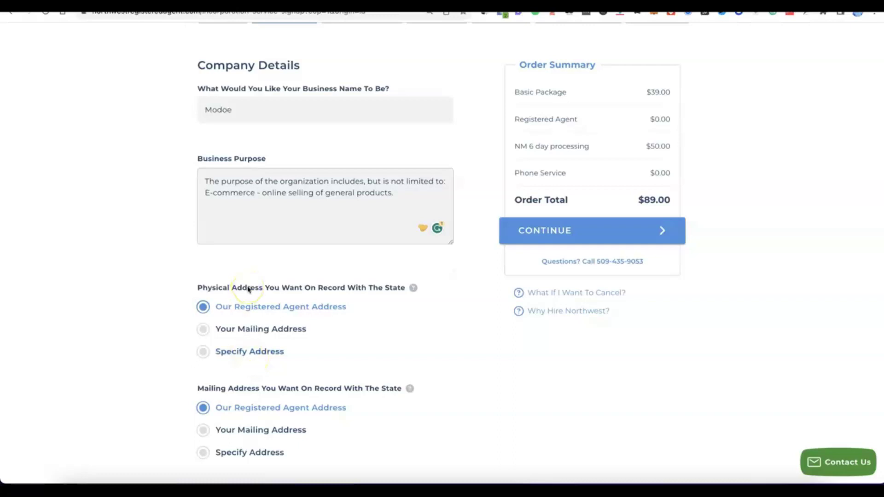
{"action": "scroll", "coordinate": [247, 290], "scroll_direction": "down", "scroll_amount": 2}
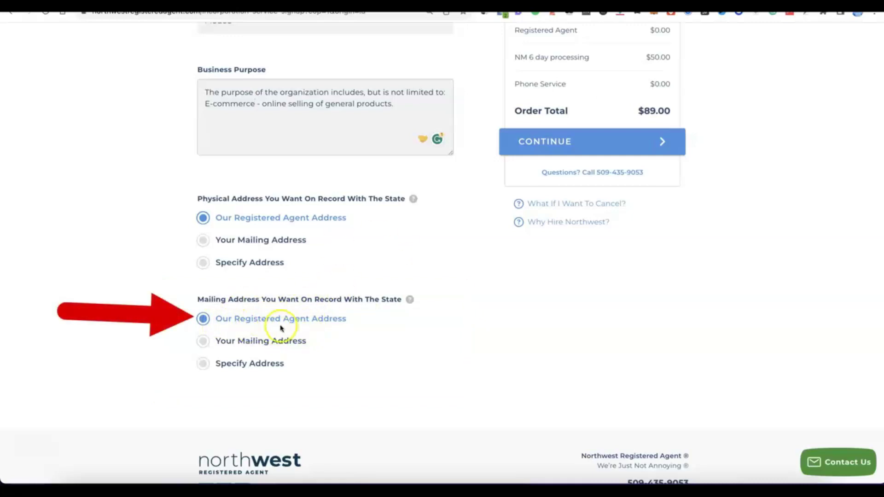
{"action": "scroll", "coordinate": [348, 322], "scroll_direction": "up", "scroll_amount": 5}
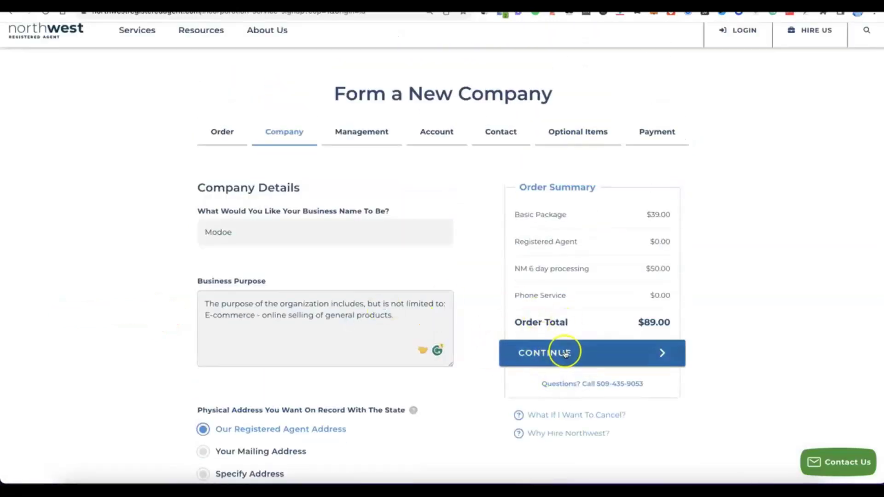
{"action": "left_click", "coordinate": [550, 358]}
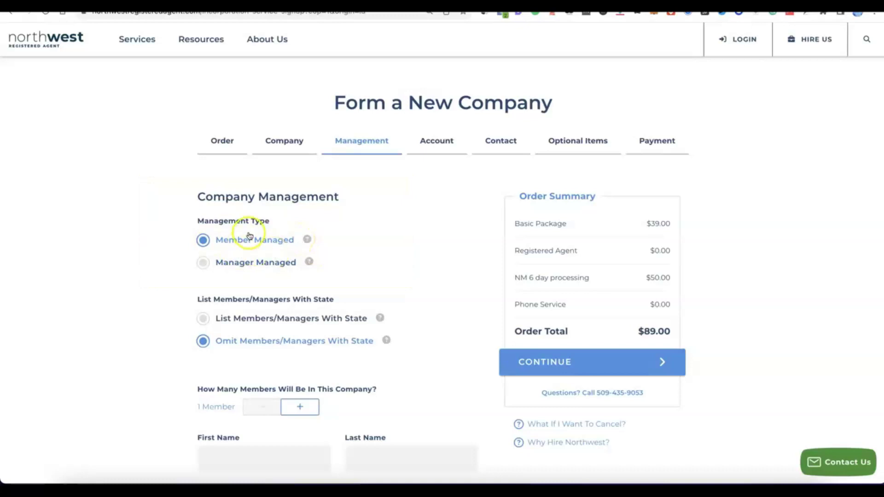
- Set the company's number of members to 2 and enter both members' first and last names
{"action": "scroll", "coordinate": [247, 234], "scroll_direction": "down", "scroll_amount": 2}
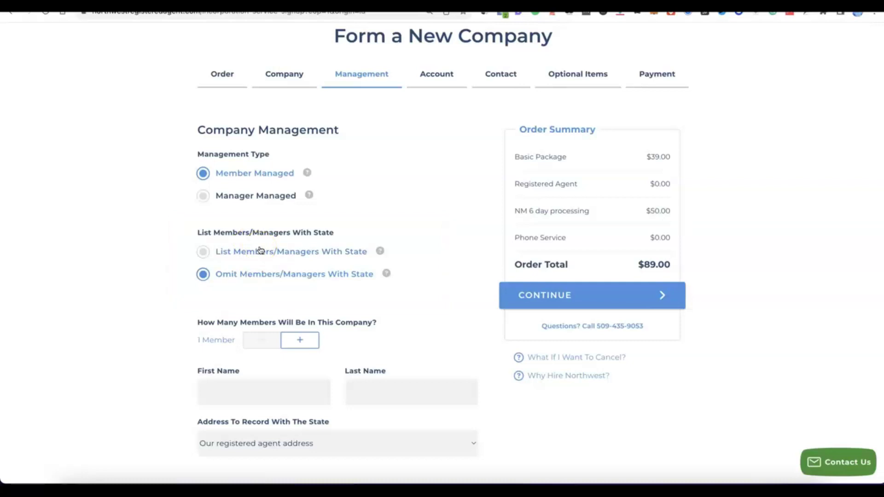
{"action": "left_click", "coordinate": [306, 340]}
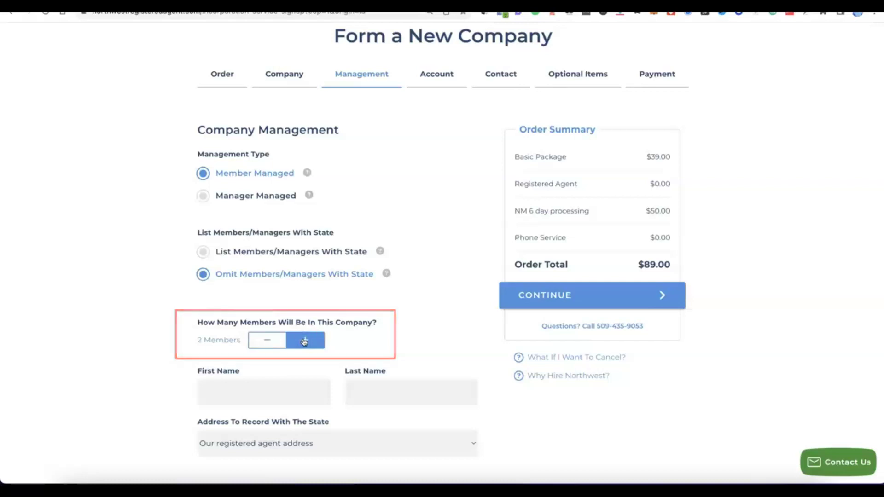
{"action": "scroll", "coordinate": [302, 342], "scroll_direction": "down", "scroll_amount": 4}
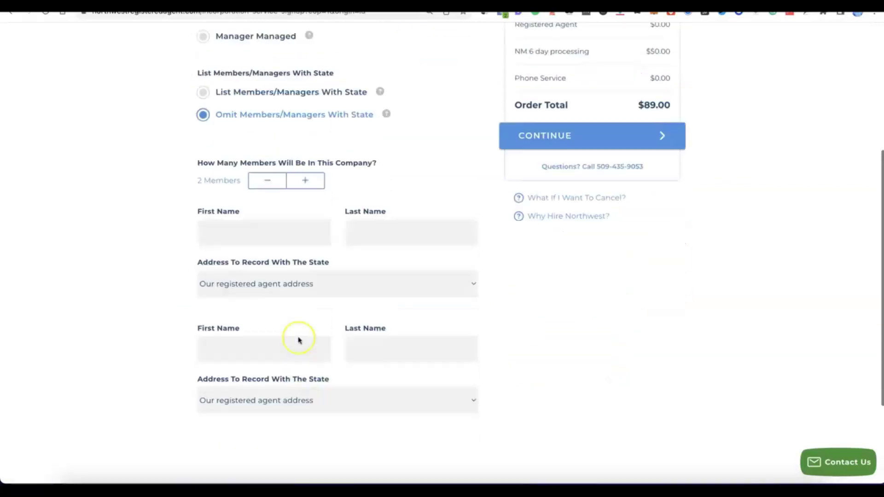
{"action": "scroll", "coordinate": [298, 340], "scroll_direction": "up", "scroll_amount": 1}
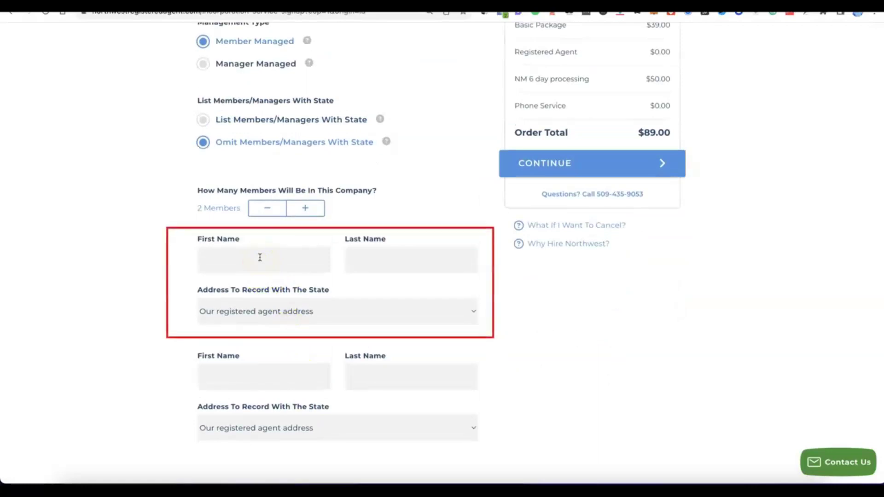
{"action": "left_click", "coordinate": [429, 259]}
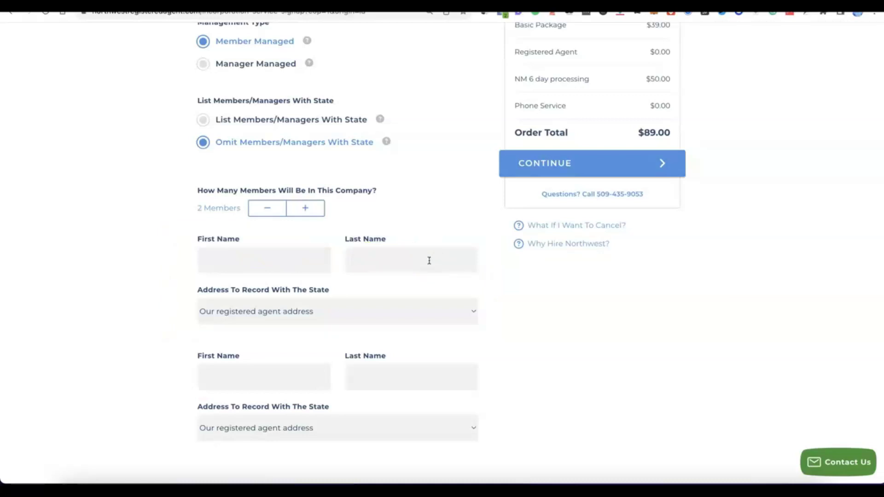
{"action": "left_click", "coordinate": [421, 259]}
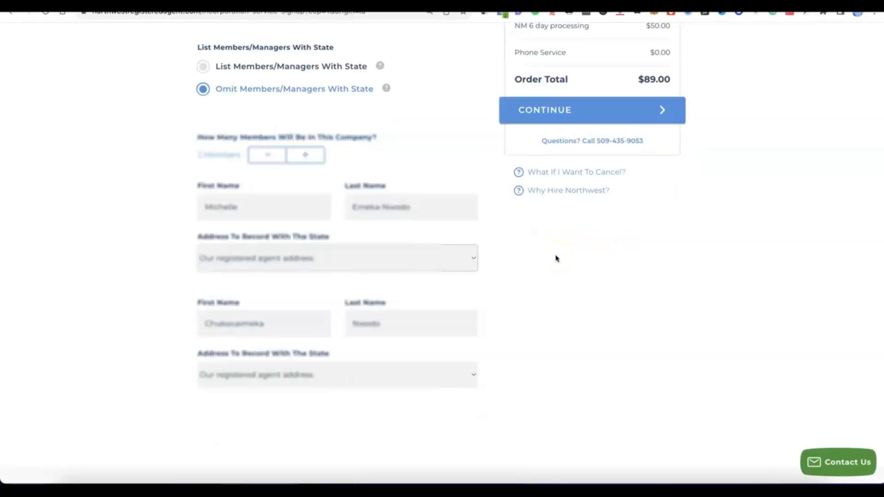
- Submit the member-managed company details and continue to the account setup
{"action": "left_click", "coordinate": [523, 259]}
{"action": "left_click", "coordinate": [523, 269]}
{"action": "scroll", "coordinate": [523, 271], "scroll_direction": "up", "scroll_amount": 2}
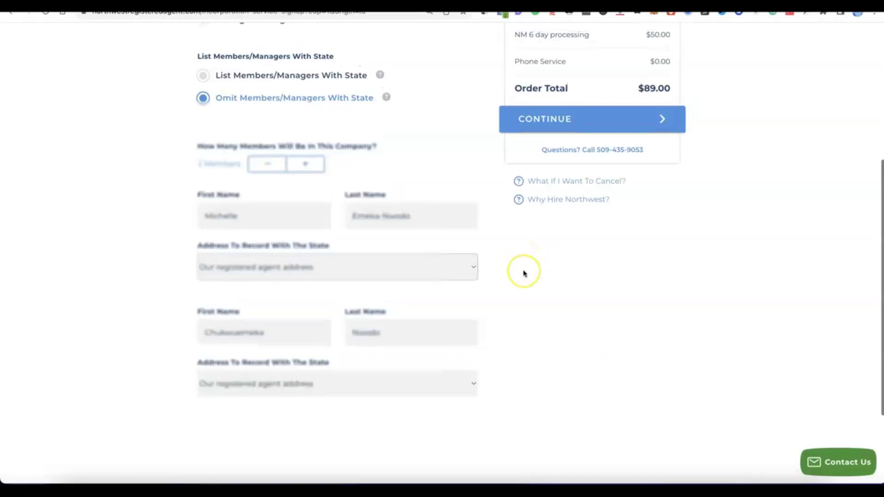
{"action": "left_click", "coordinate": [577, 319]}
{"action": "scroll", "coordinate": [555, 180], "scroll_direction": "up", "scroll_amount": 1}
{"action": "left_click", "coordinate": [556, 184]}
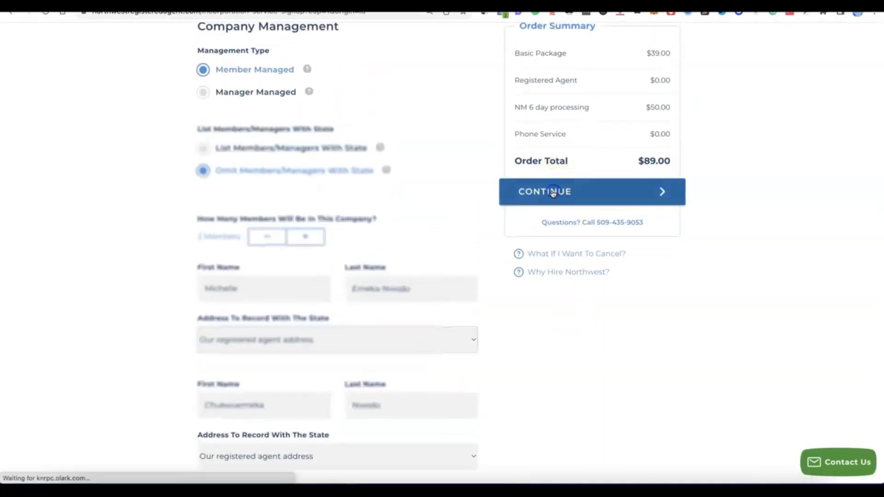
{"action": "left_click", "coordinate": [546, 190]}
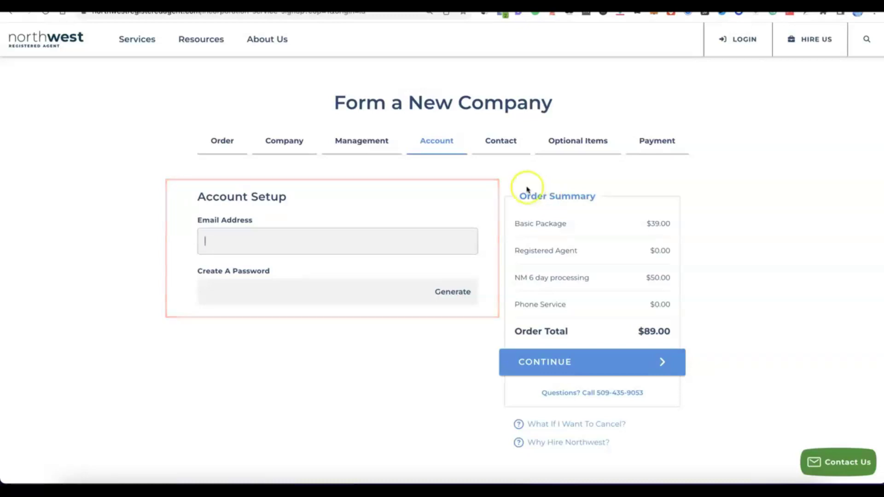
- Enter the account's email address and generate an account password
{"action": "left_click", "coordinate": [301, 233]}
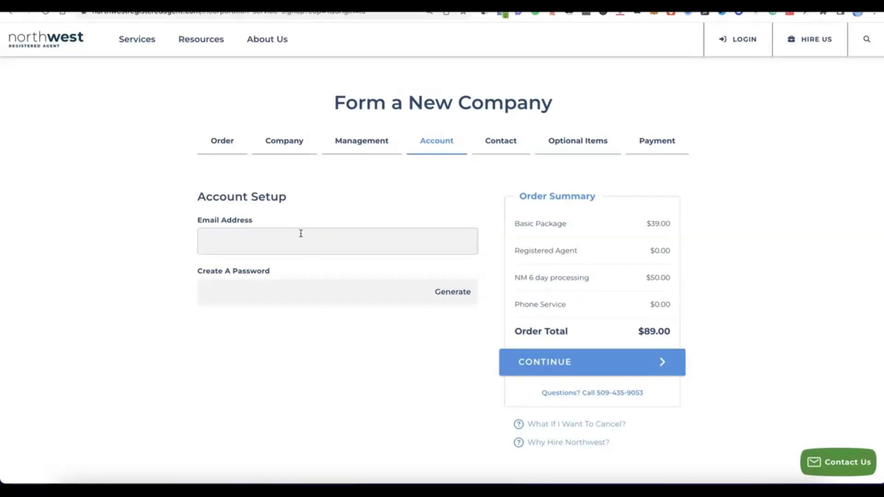
{"action": "key", "text": "ctrl+v"}
{"action": "left_click", "coordinate": [282, 295]}
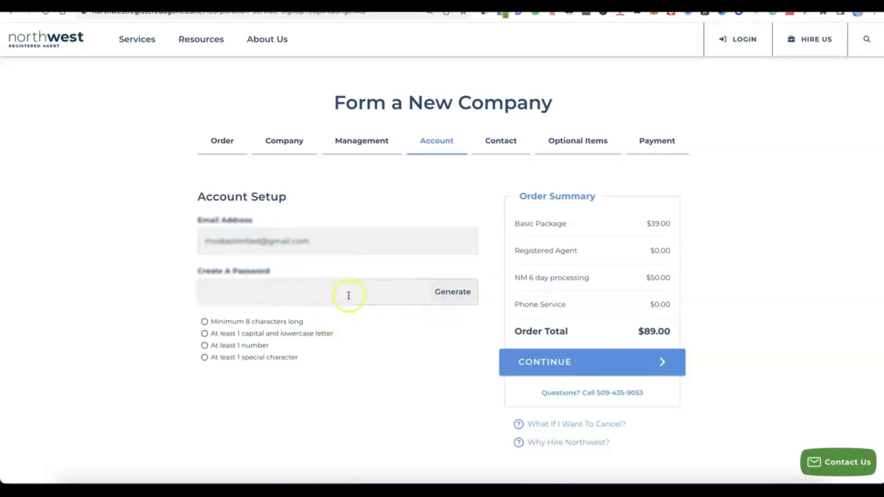
{"action": "left_click", "coordinate": [454, 293]}
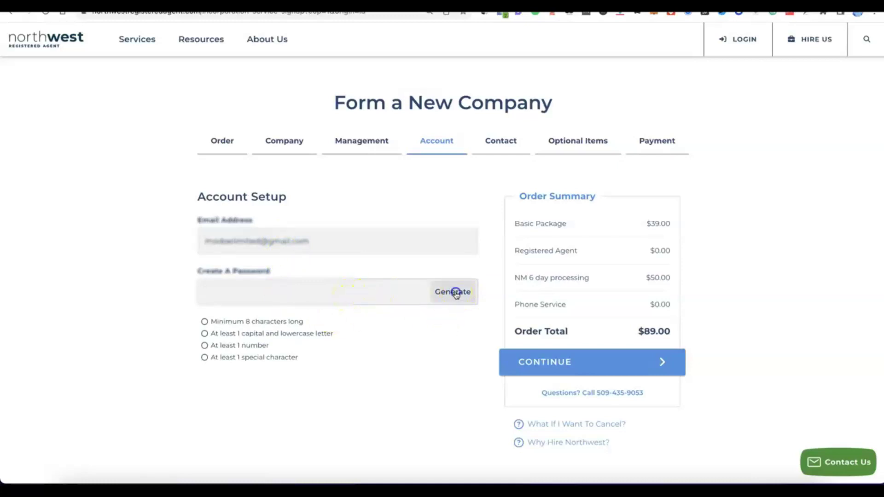
{"action": "left_click", "coordinate": [320, 332]}
{"action": "scroll", "coordinate": [320, 332], "scroll_direction": "down", "scroll_amount": 1}
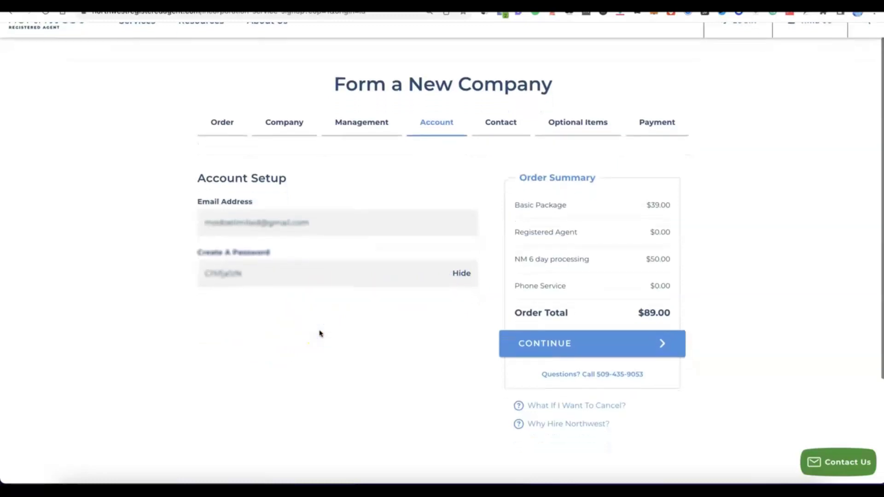
- Submit the account setup and continue to the contact details
{"action": "left_click", "coordinate": [563, 349]}
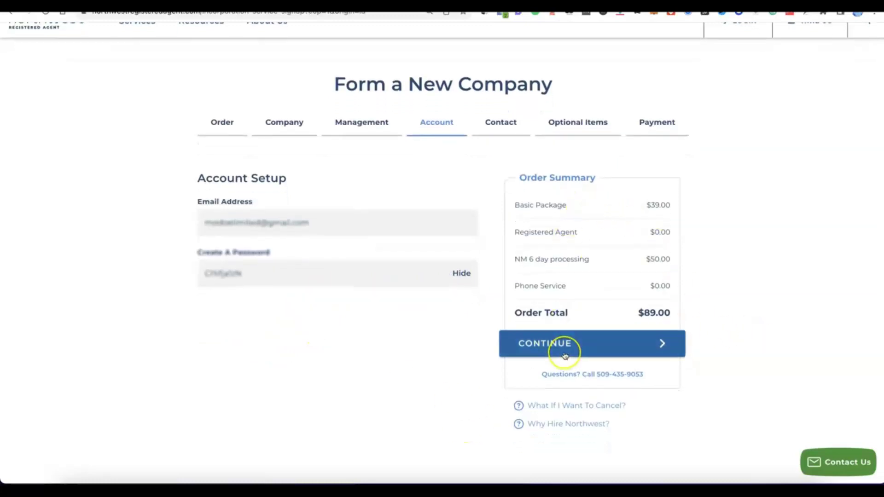
{"action": "left_click", "coordinate": [510, 370]}
{"action": "left_click", "coordinate": [140, 217]}
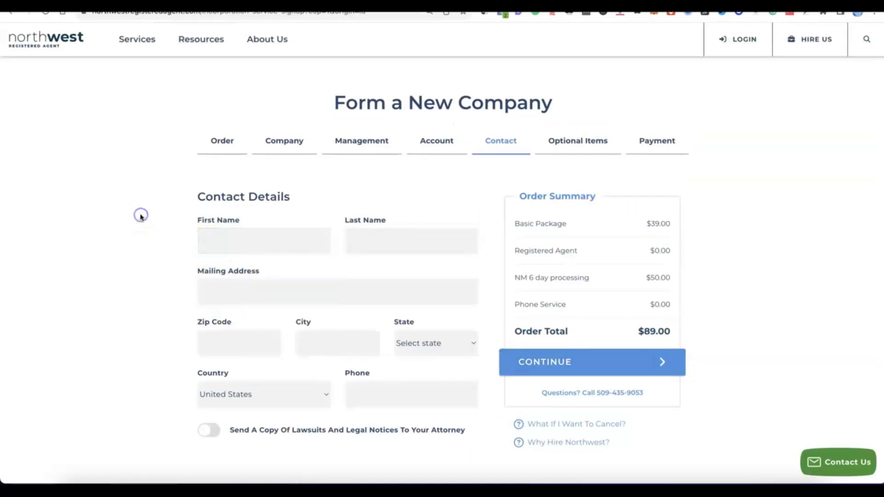
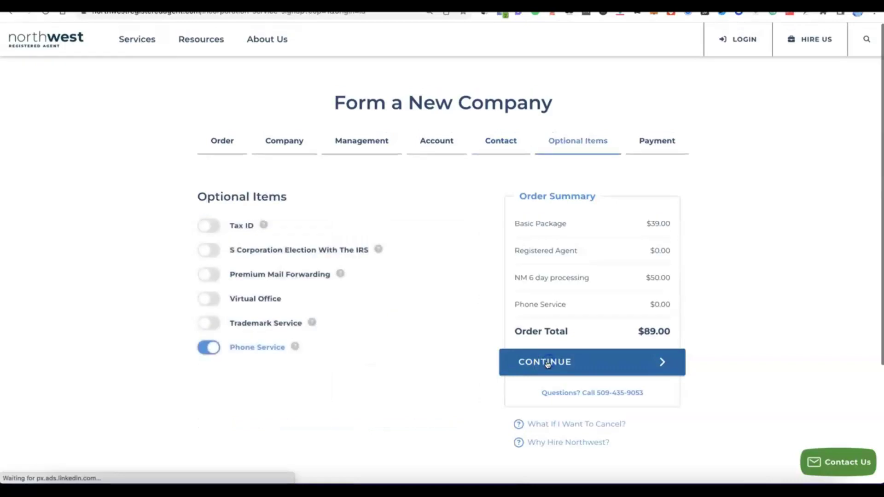
- Remove the optional Phone Service from the order
{"action": "left_click", "coordinate": [328, 348]}
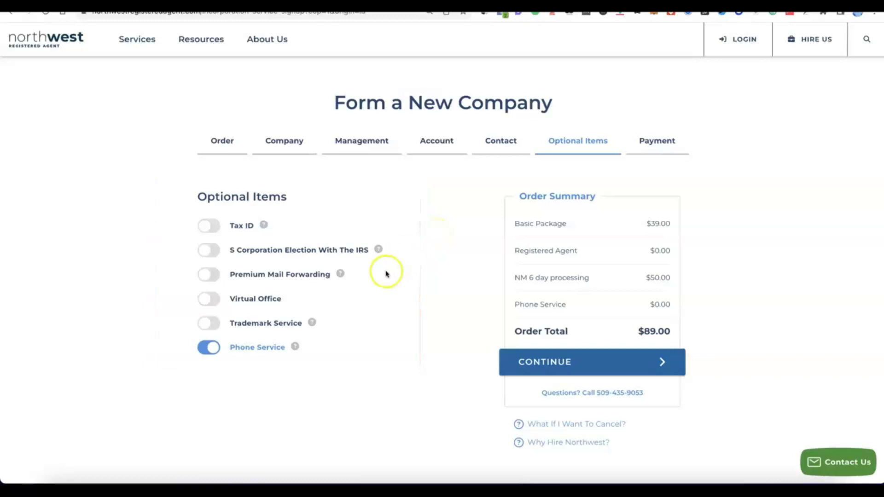
{"action": "left_click", "coordinate": [213, 349]}
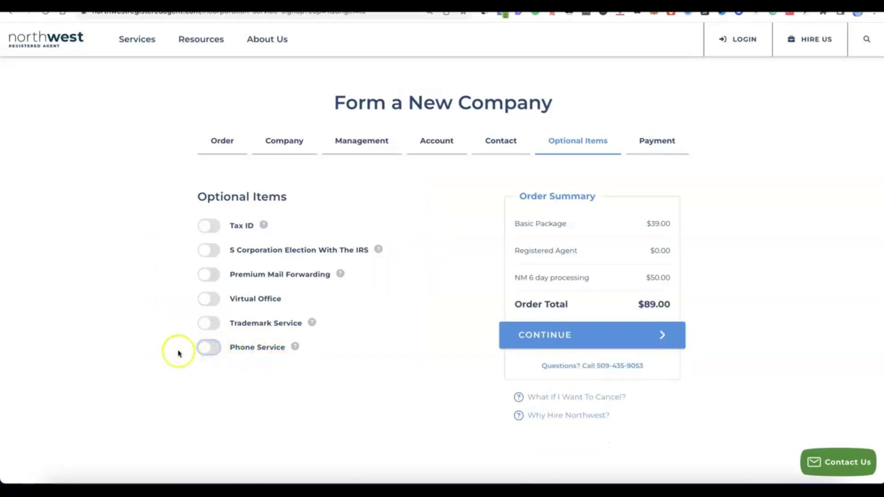
{"action": "left_click", "coordinate": [208, 348]}
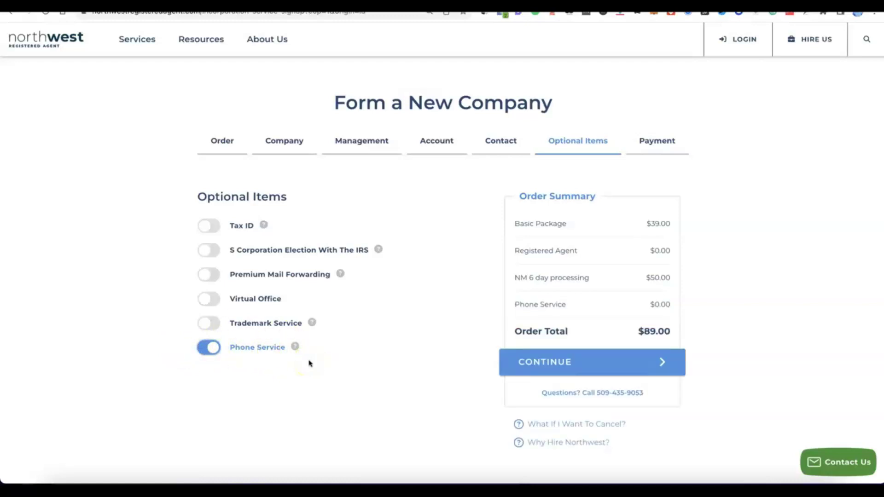
{"action": "left_click", "coordinate": [209, 349]}
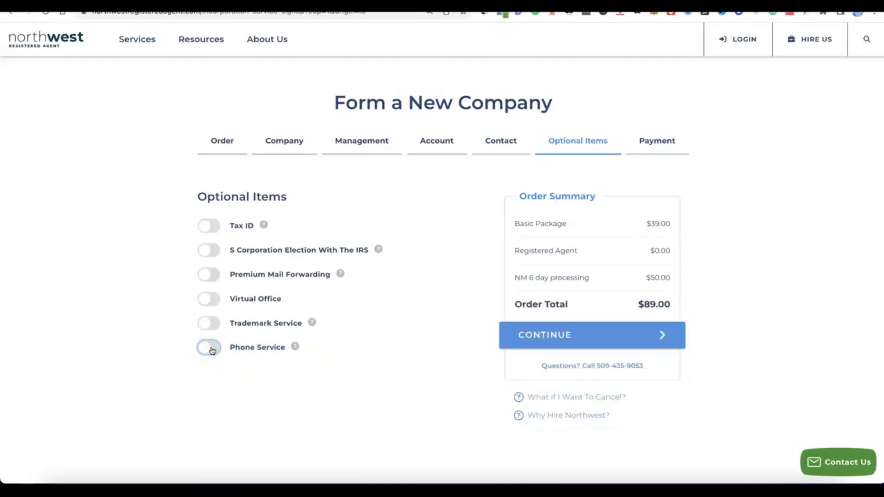
- Add the optional Tax ID with the choice Do NOT Have Social Security Number and continue to the payment details
{"action": "left_click", "coordinate": [204, 226]}
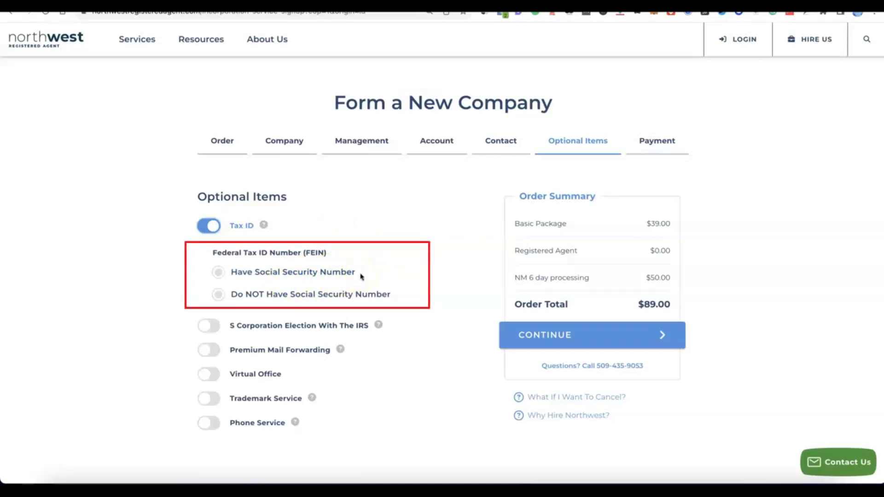
{"action": "left_click", "coordinate": [218, 272]}
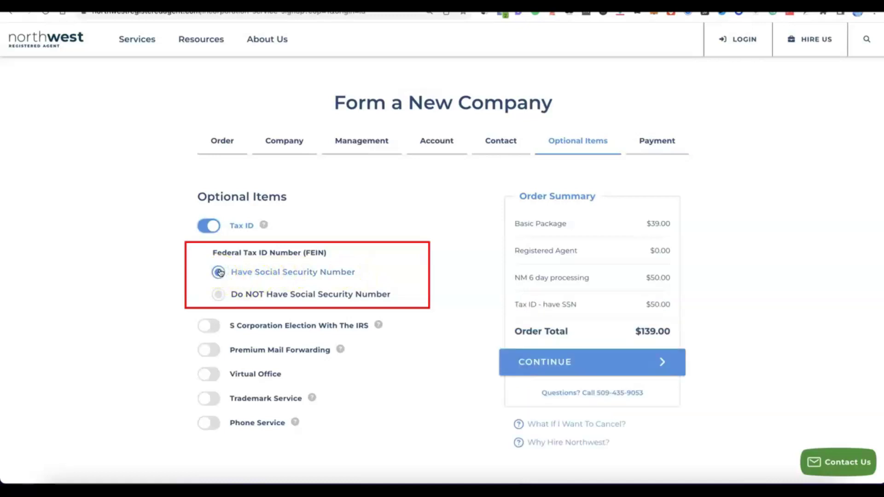
{"action": "left_click", "coordinate": [214, 296]}
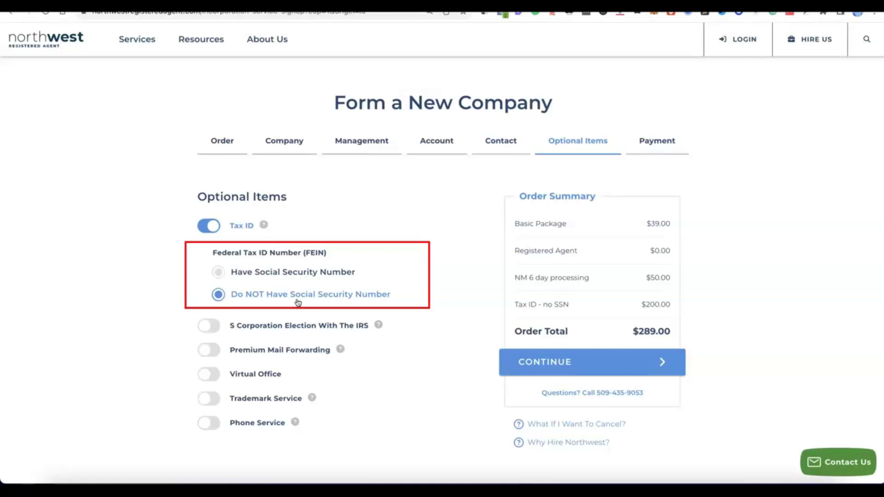
{"action": "left_click", "coordinate": [298, 302]}
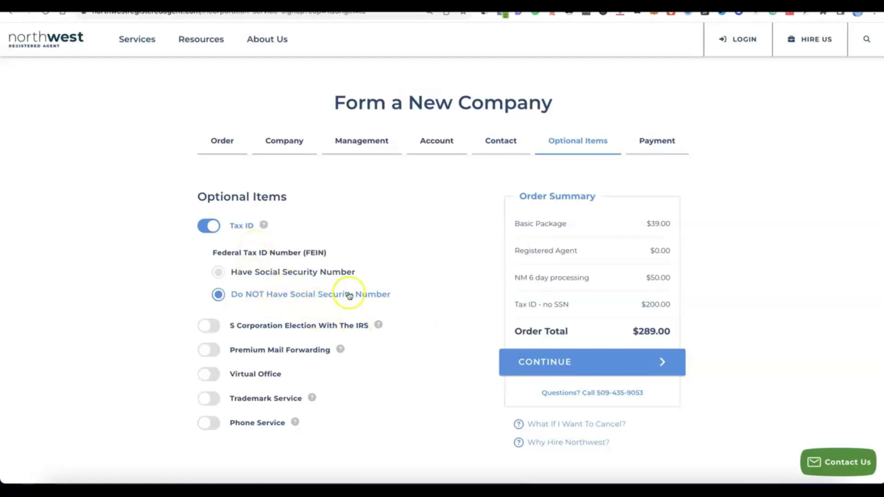
{"action": "scroll", "coordinate": [402, 292], "scroll_direction": "down", "scroll_amount": 1}
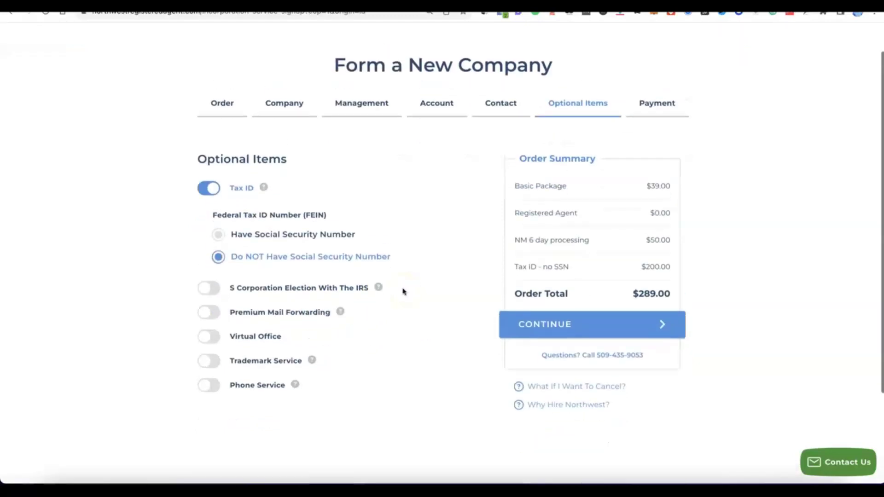
{"action": "left_click", "coordinate": [558, 337]}
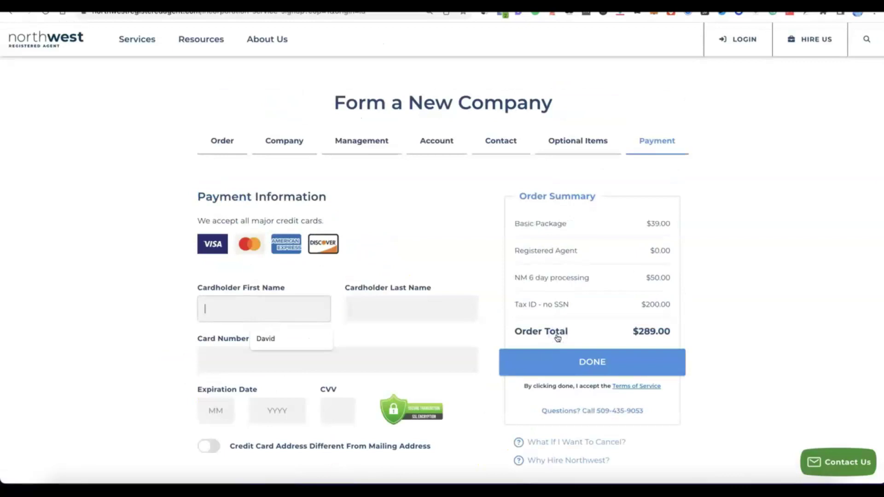
- Enter the cardholder's name, card number, expiration date and CVV, and submit the order
{"action": "scroll", "coordinate": [557, 323], "scroll_direction": "down", "scroll_amount": 2}
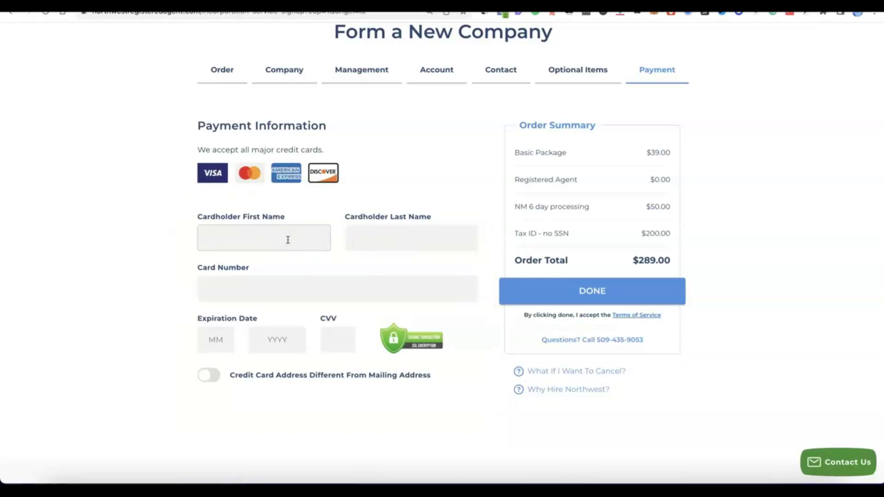
{"action": "type", "text": "C"}
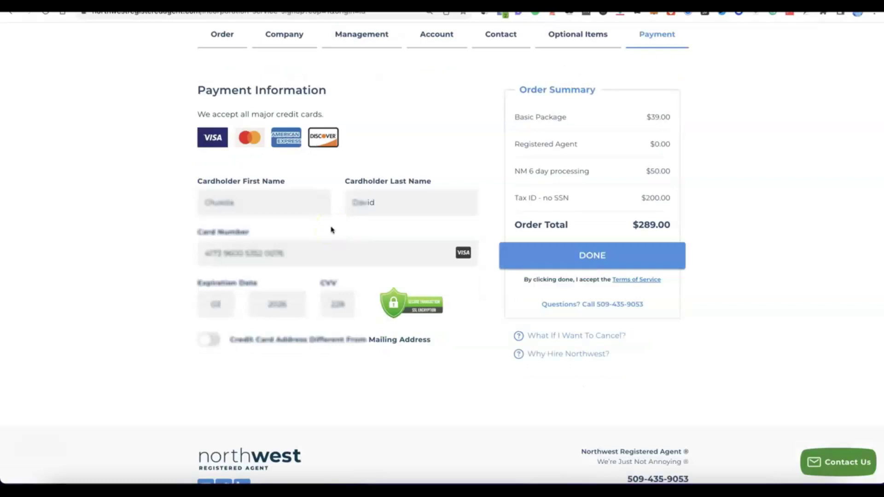
{"action": "left_click", "coordinate": [551, 257]}
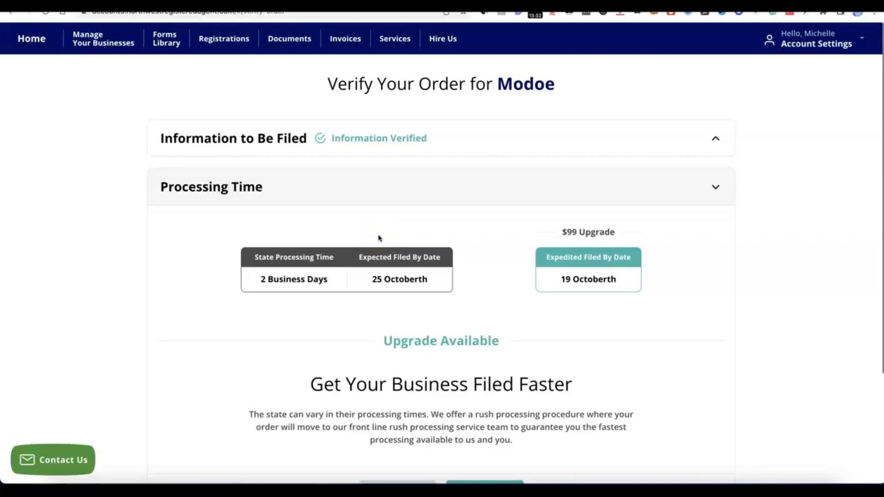
- Decline the expedited filing upgrade and the extra business items, and submit the verified order for Modoe
{"action": "left_click", "coordinate": [402, 208]}
{"action": "left_click", "coordinate": [529, 220]}
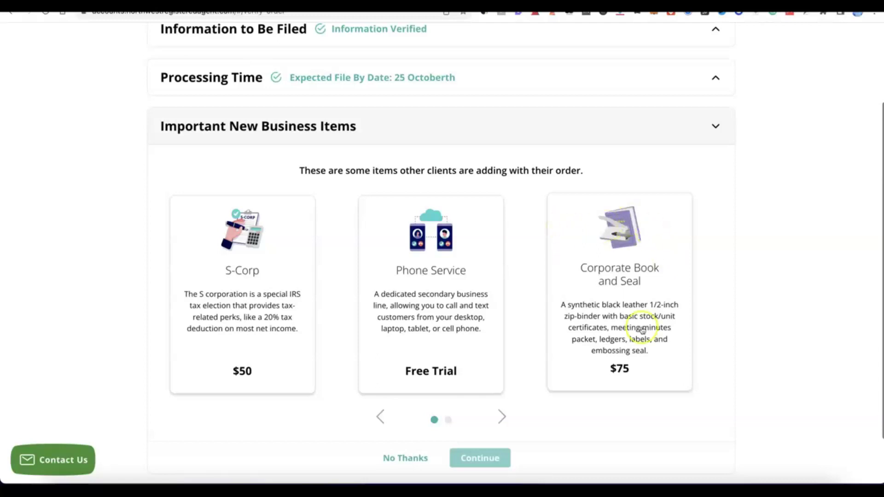
{"action": "scroll", "coordinate": [543, 248], "scroll_direction": "down", "scroll_amount": 3}
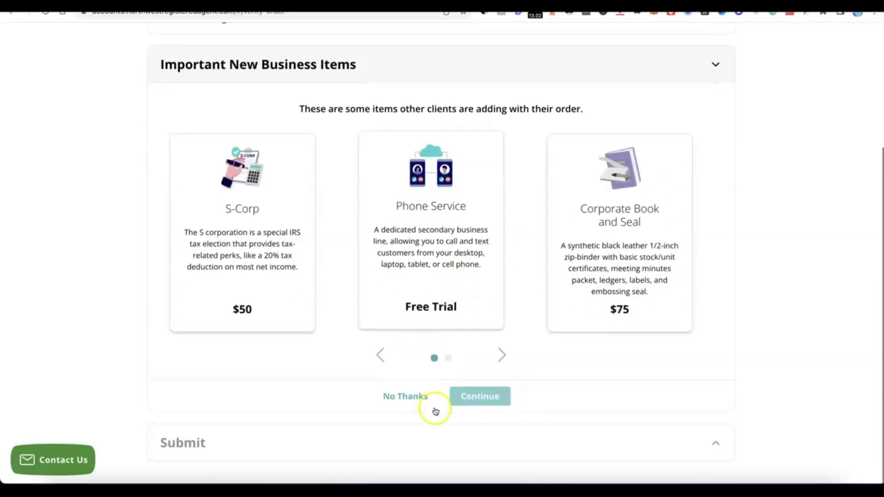
{"action": "left_click", "coordinate": [411, 396]}
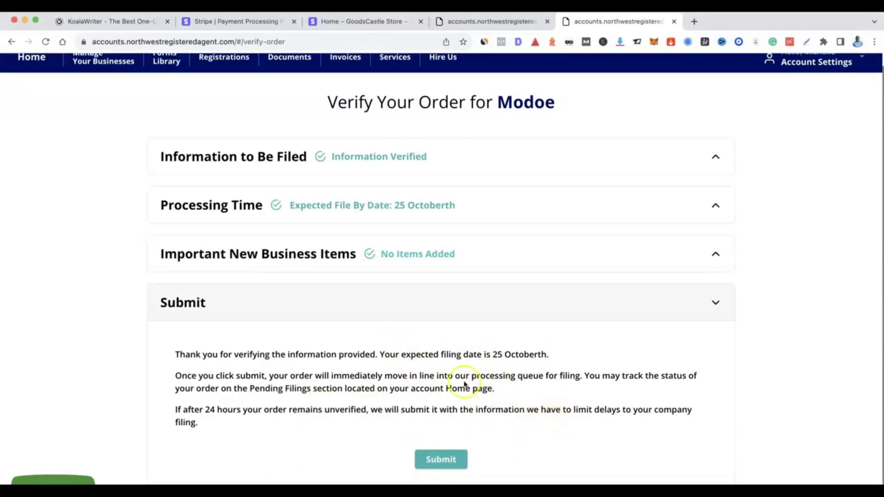
{"action": "left_click", "coordinate": [441, 460]}
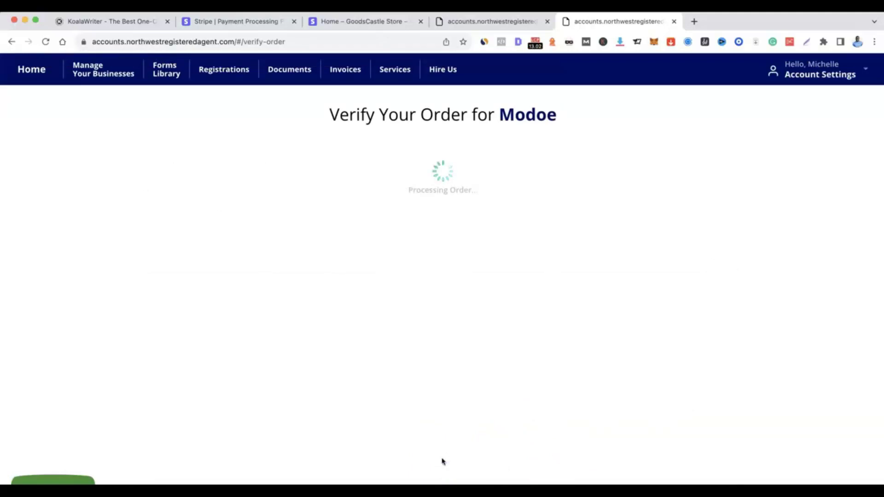
- Open the order item requiring attention for the Modoe LLC Tax ID and choose the existing contact as Responsible Party
{"action": "left_click", "coordinate": [379, 298]}
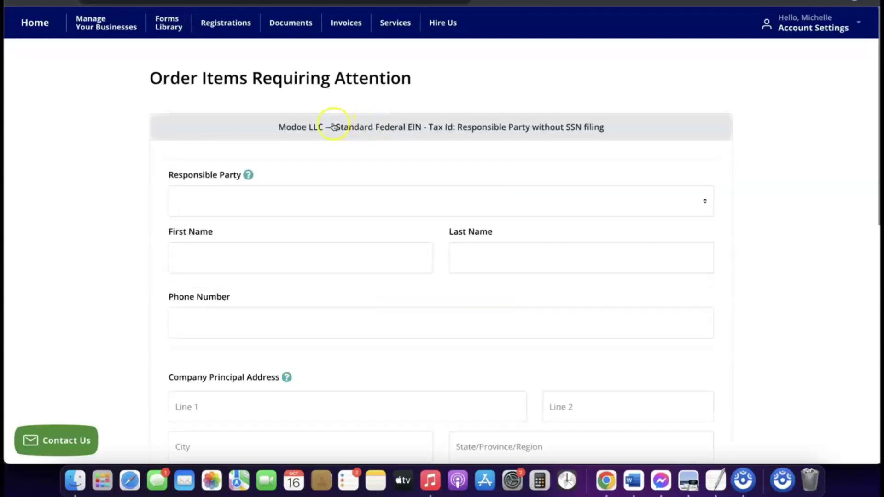
{"action": "scroll", "coordinate": [336, 207], "scroll_direction": "down", "scroll_amount": 3}
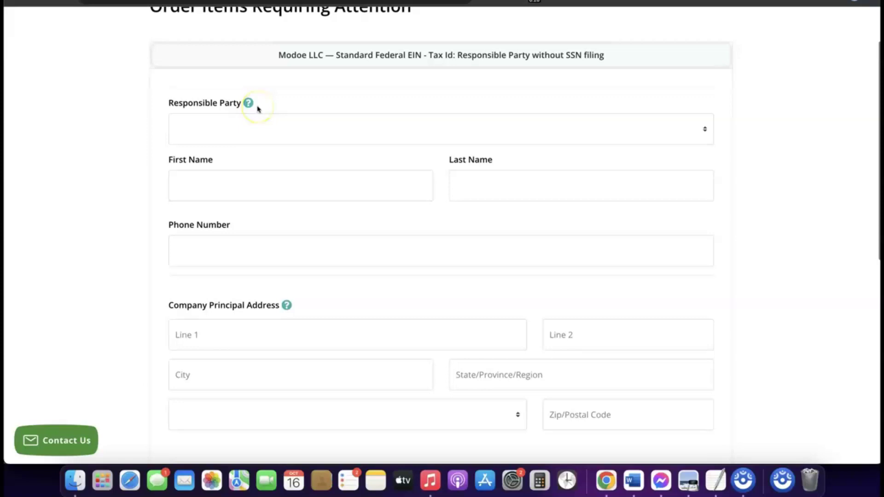
{"action": "left_click", "coordinate": [242, 122]}
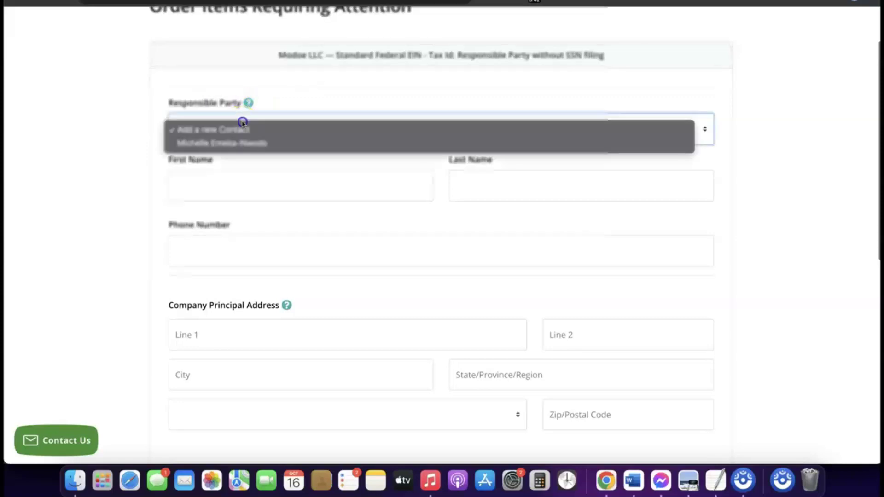
{"action": "left_click", "coordinate": [234, 146]}
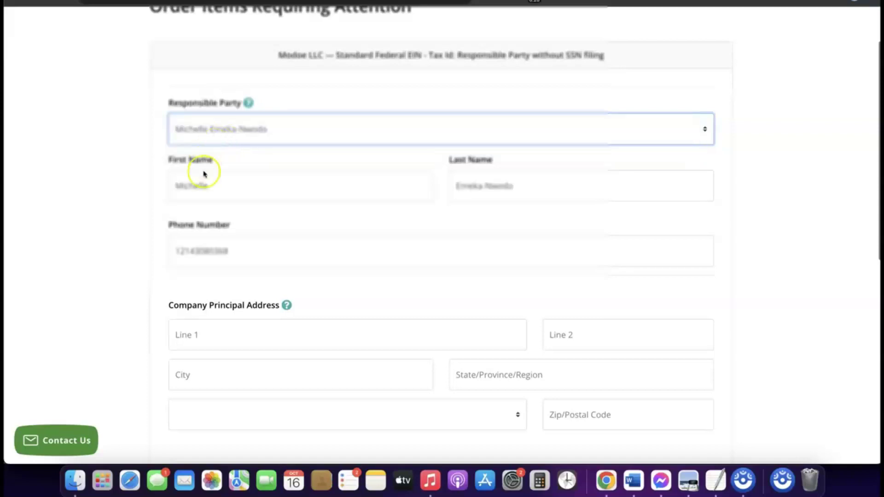
- Fill in the Company Principal Address with the company's street, suite, city, state, country and postal code
{"action": "scroll", "coordinate": [366, 217], "scroll_direction": "down", "scroll_amount": 3}
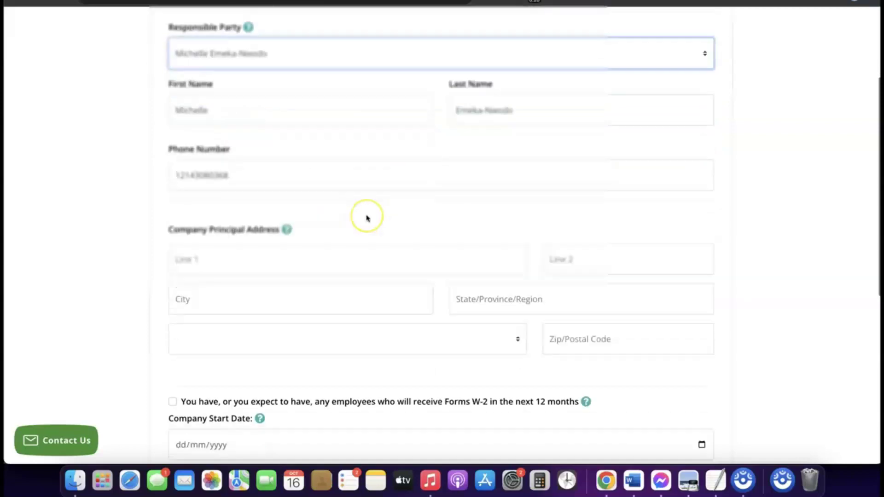
{"action": "scroll", "coordinate": [367, 219], "scroll_direction": "down", "scroll_amount": 4}
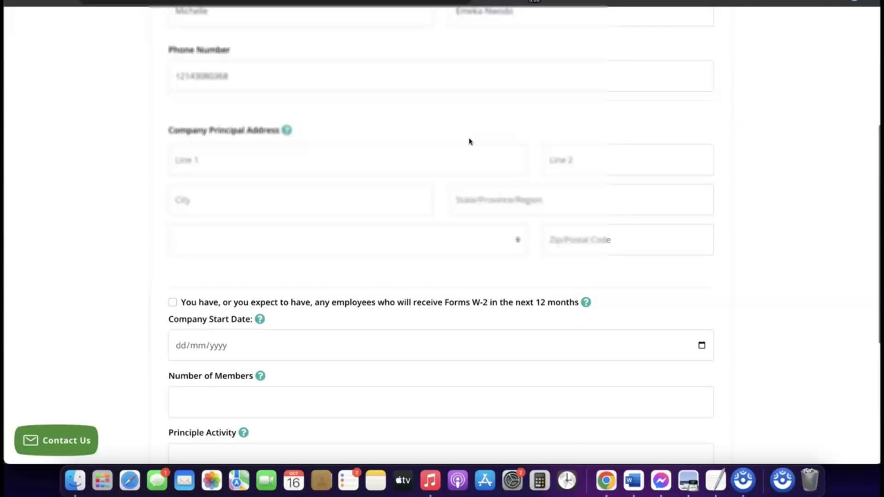
{"action": "scroll", "coordinate": [396, 134], "scroll_direction": "down", "scroll_amount": 2}
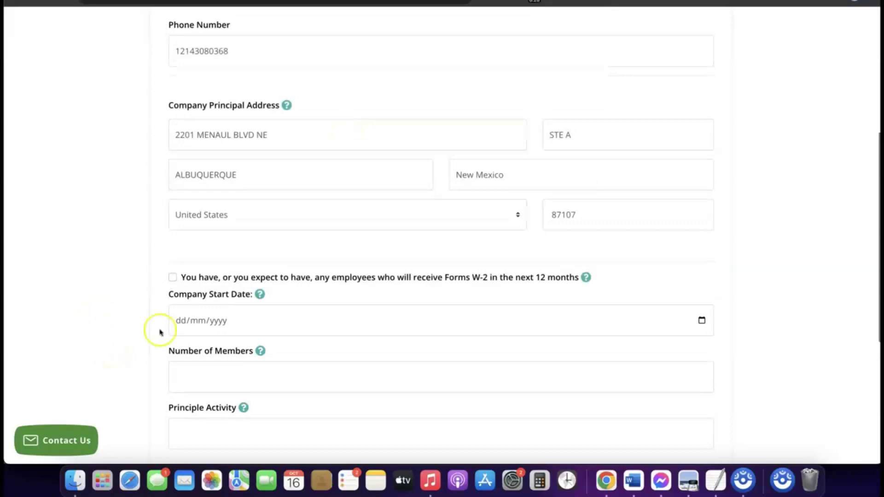
- Set the Company Start Date to 16/01/2024
{"action": "scroll", "coordinate": [253, 326], "scroll_direction": "down", "scroll_amount": 2}
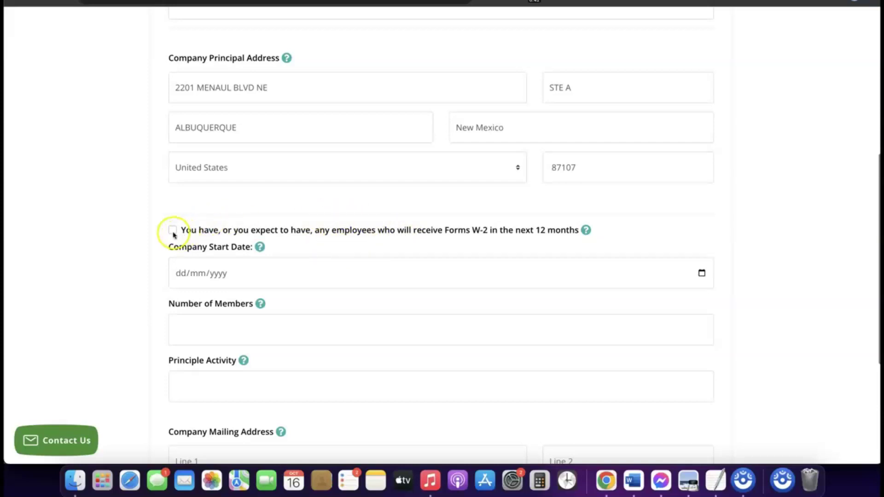
{"action": "scroll", "coordinate": [199, 231], "scroll_direction": "down", "scroll_amount": 1}
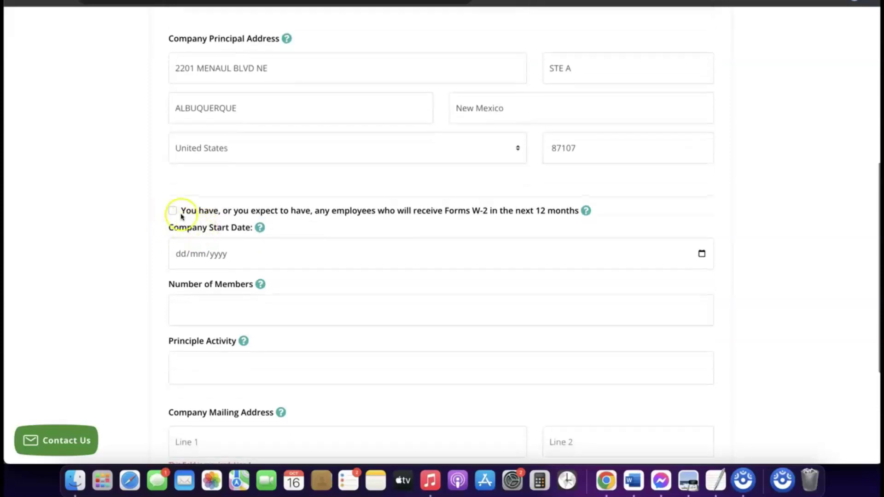
{"action": "scroll", "coordinate": [199, 214], "scroll_direction": "down", "scroll_amount": 2}
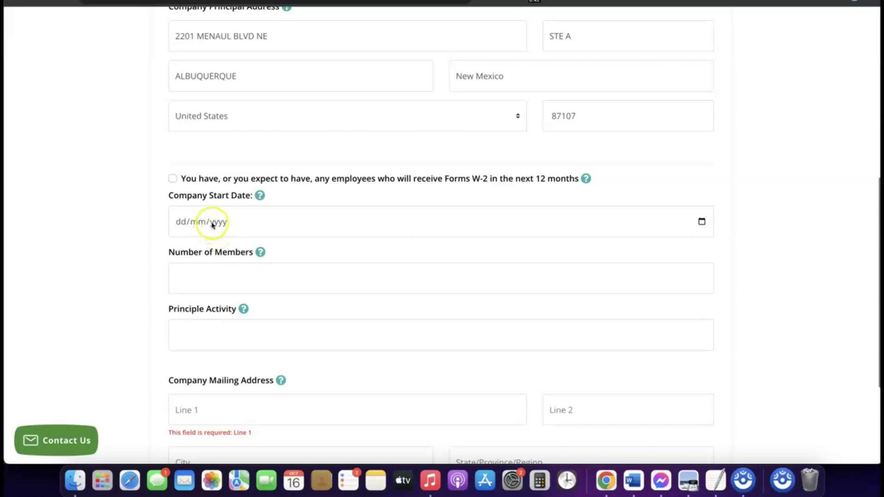
{"action": "left_click", "coordinate": [210, 223]}
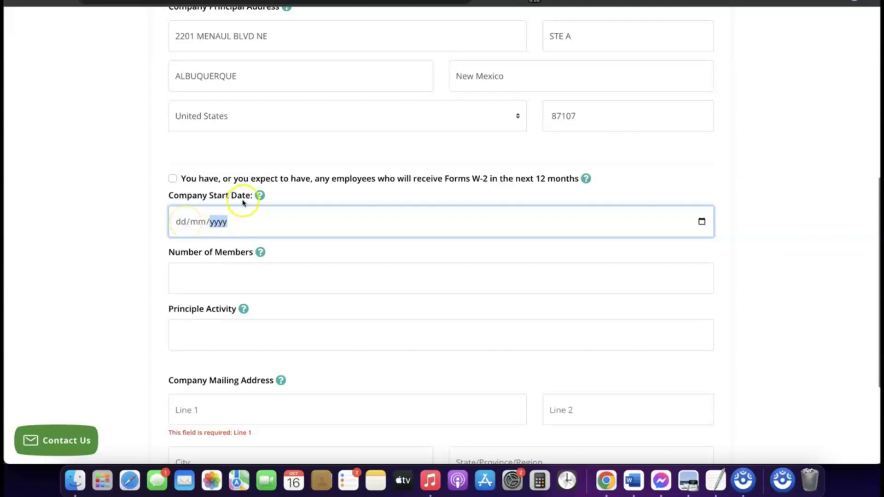
{"action": "left_click", "coordinate": [260, 196]}
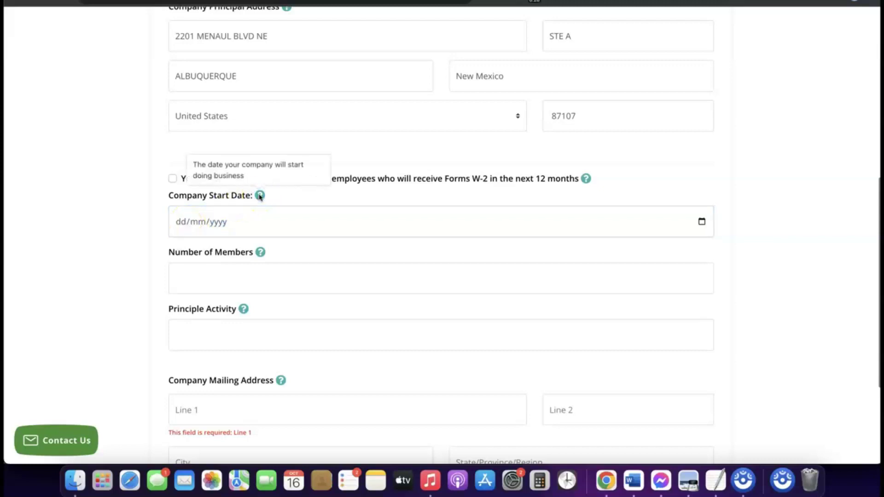
{"action": "left_click", "coordinate": [217, 224]}
{"action": "left_click", "coordinate": [165, 225]}
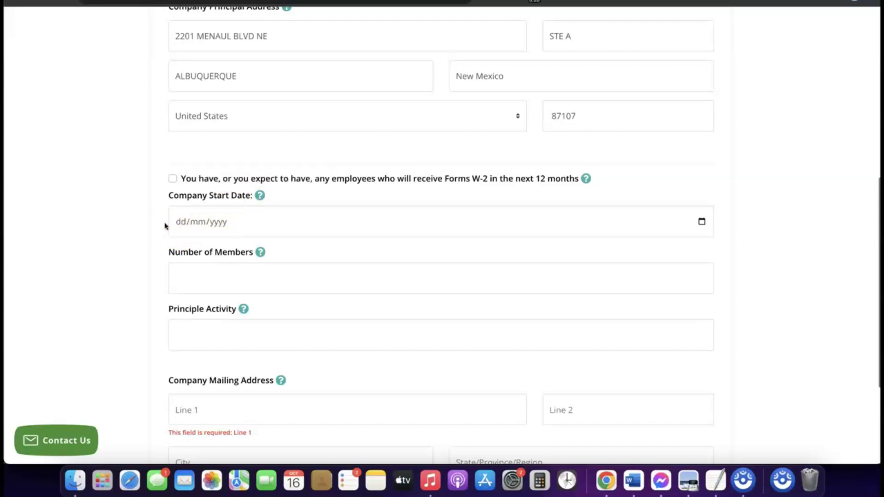
{"action": "left_click", "coordinate": [204, 226]}
{"action": "left_click", "coordinate": [702, 222]}
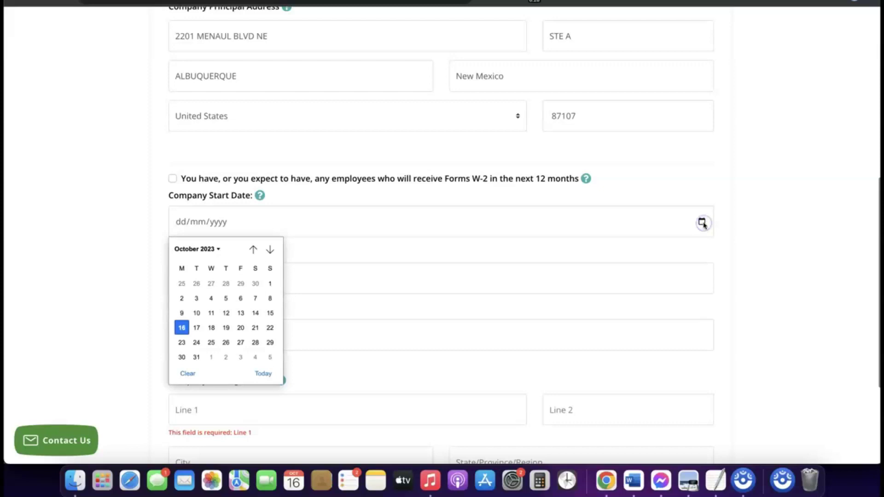
{"action": "left_click", "coordinate": [217, 249]}
{"action": "left_click", "coordinate": [193, 335]}
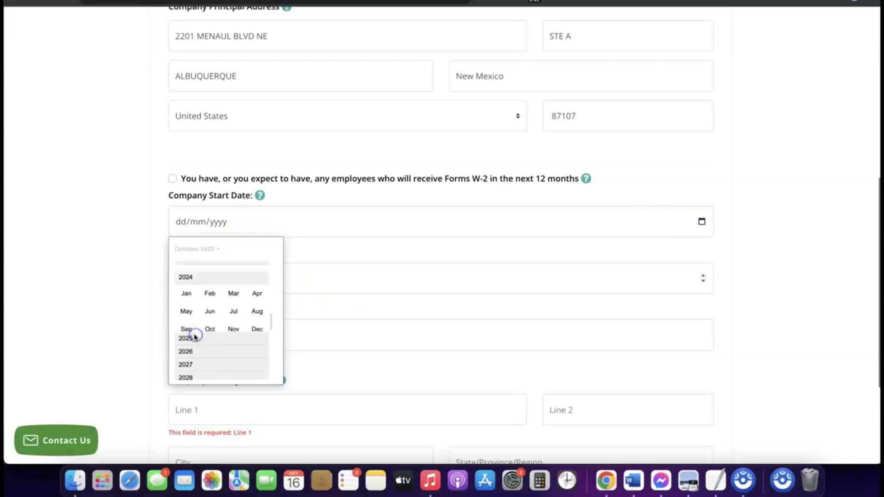
{"action": "left_click", "coordinate": [186, 284]}
{"action": "left_click", "coordinate": [364, 272]}
- Set the Number of Members to 1 and the Principle Activity to eCommerce
{"action": "scroll", "coordinate": [366, 267], "scroll_direction": "down", "scroll_amount": 1}
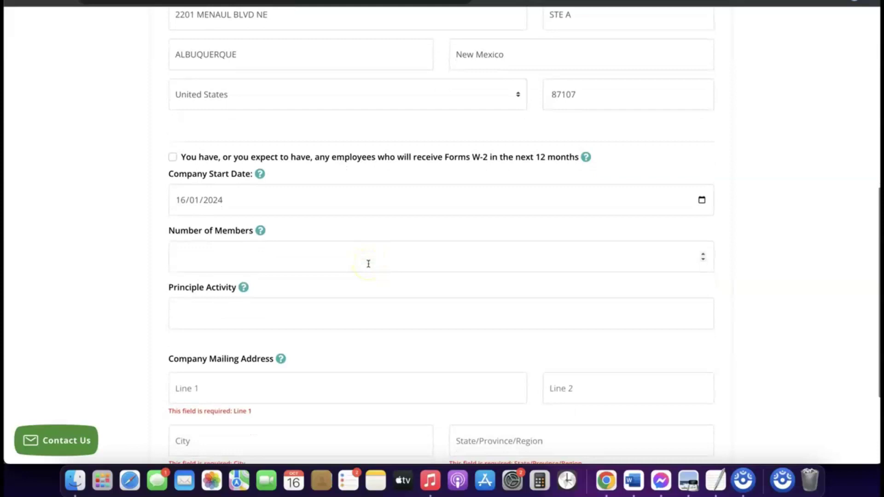
{"action": "left_click", "coordinate": [323, 260]}
{"action": "left_click", "coordinate": [306, 256]}
{"action": "type", "text": "2"}
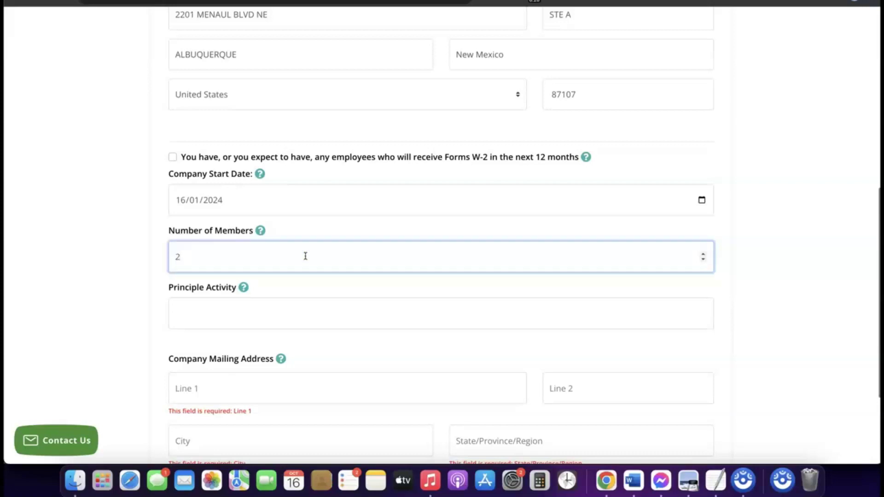
{"action": "scroll", "coordinate": [305, 256], "scroll_direction": "down", "scroll_amount": 3}
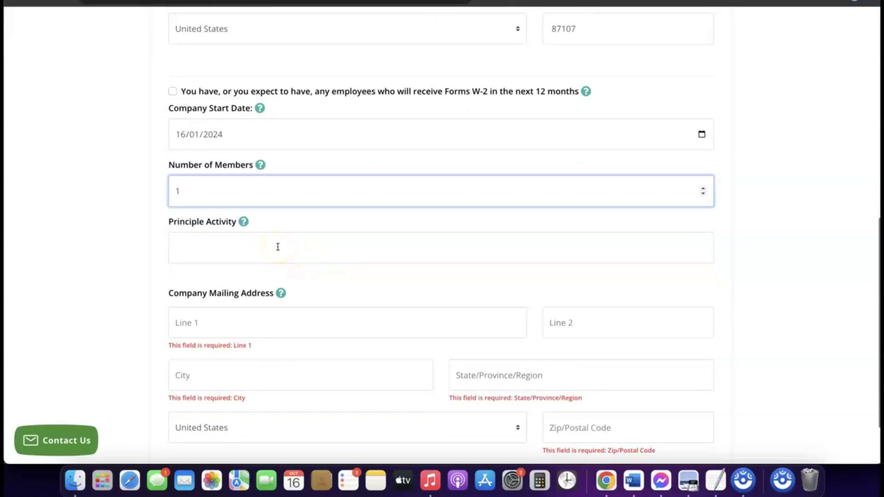
{"action": "left_click", "coordinate": [276, 243]}
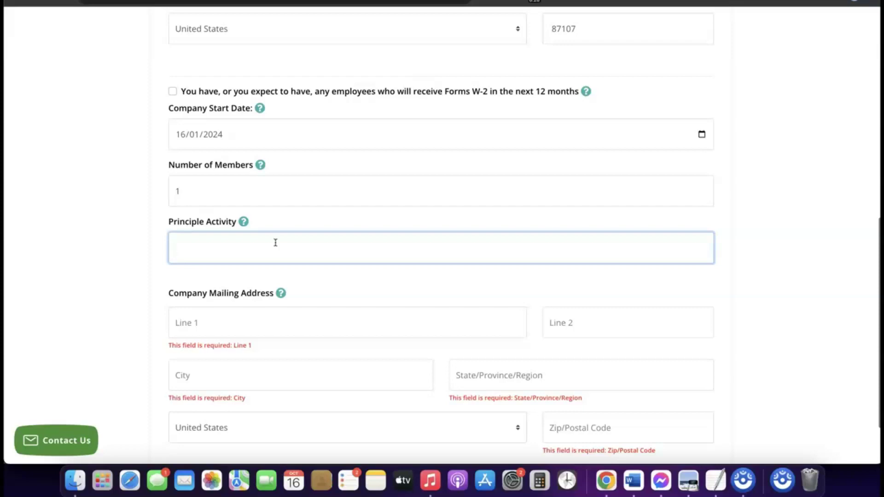
{"action": "type", "text": "eCommerce"}
- Copy the first line of the Company Principal Address for reuse and fill in the Company Mailing Address
{"action": "scroll", "coordinate": [249, 261], "scroll_direction": "down", "scroll_amount": 4}
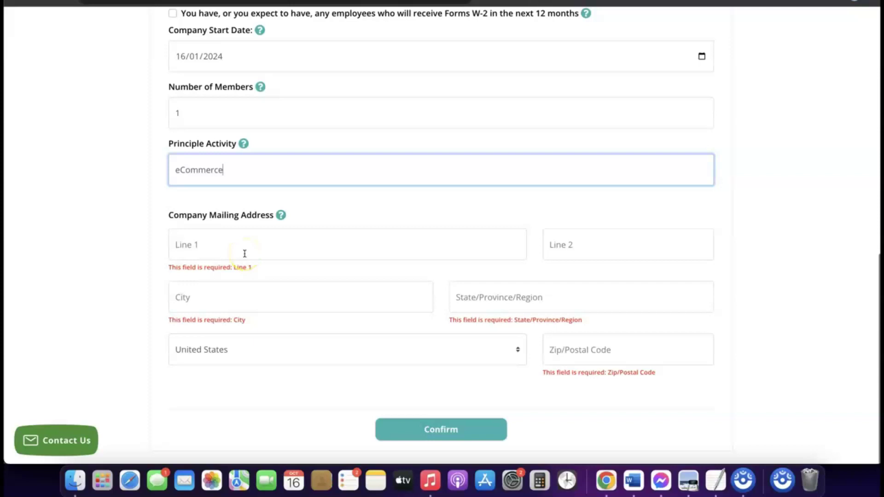
{"action": "scroll", "coordinate": [245, 254], "scroll_direction": "up", "scroll_amount": 7}
{"action": "scroll", "coordinate": [245, 254], "scroll_direction": "down", "scroll_amount": 6}
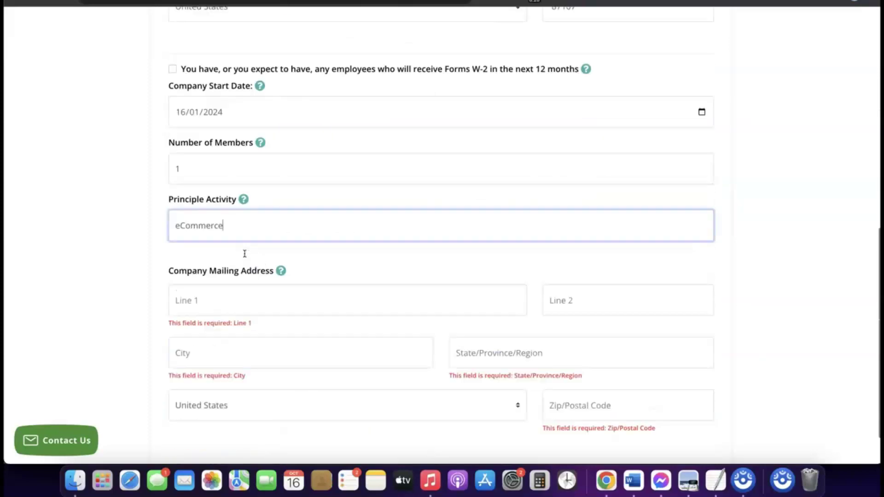
{"action": "scroll", "coordinate": [245, 254], "scroll_direction": "down", "scroll_amount": 2}
{"action": "scroll", "coordinate": [245, 259], "scroll_direction": "up", "scroll_amount": 5}
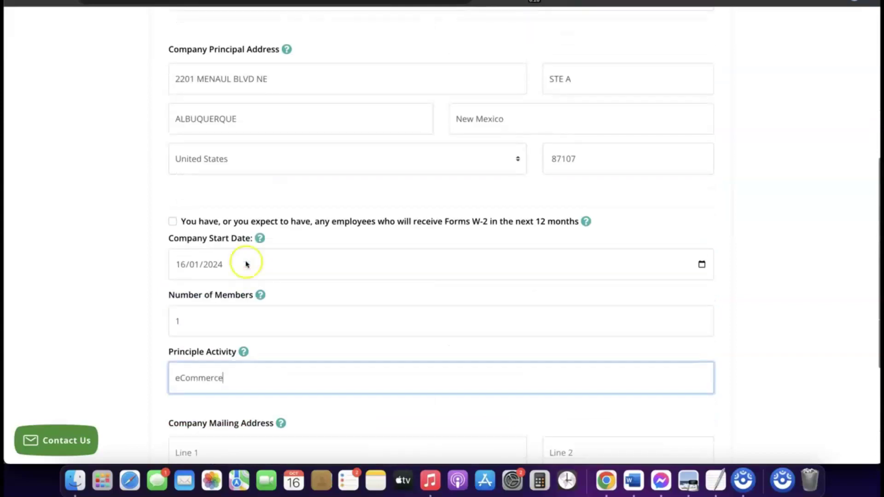
{"action": "scroll", "coordinate": [246, 263], "scroll_direction": "up", "scroll_amount": 2}
{"action": "triple_click", "coordinate": [245, 140]}
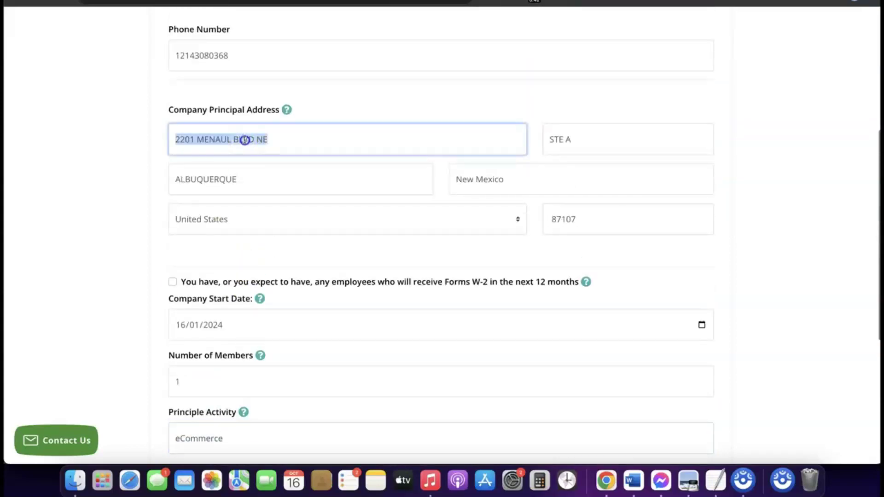
{"action": "right_click", "coordinate": [245, 139]}
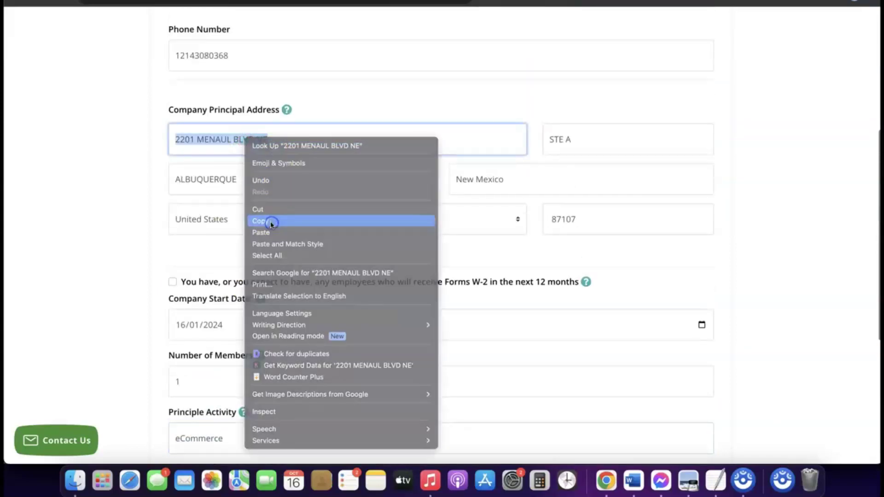
{"action": "left_click", "coordinate": [271, 222]}
{"action": "scroll", "coordinate": [270, 226], "scroll_direction": "down", "scroll_amount": 5}
{"action": "left_click", "coordinate": [229, 245]}
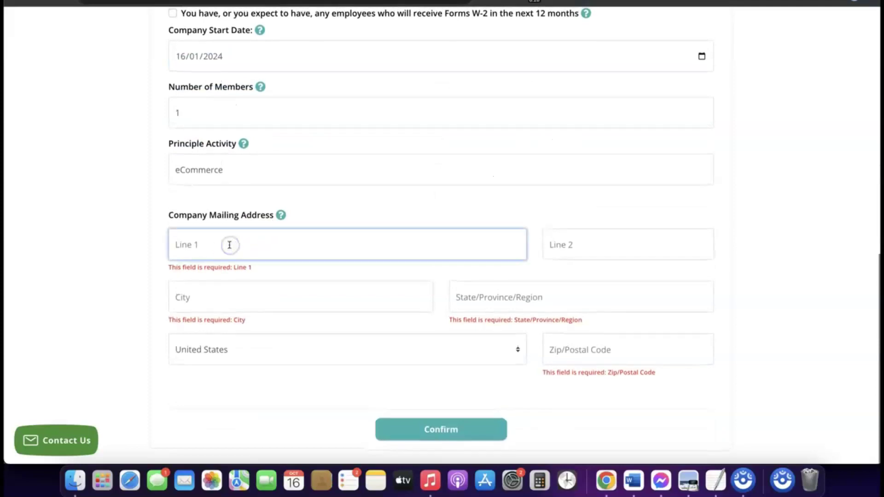
{"action": "left_click", "coordinate": [599, 354]}
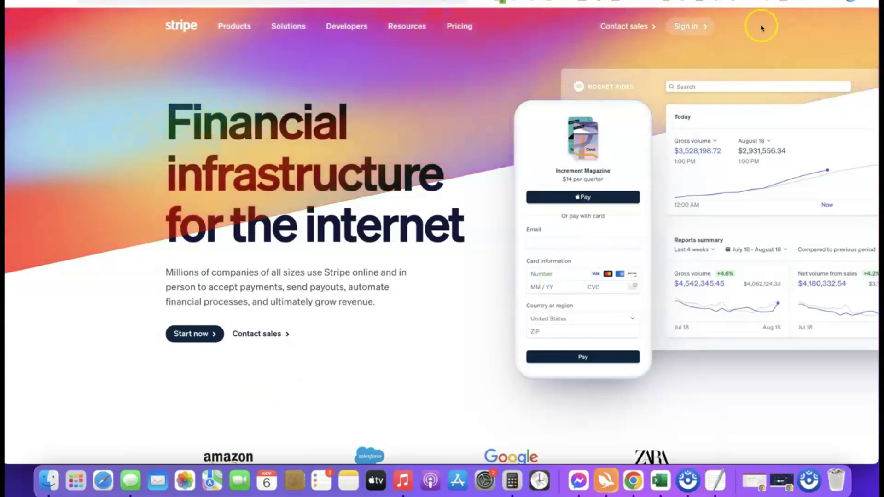
- Switch to the Stripe website and sign in to the existing account with the saved e-mail and password
{"action": "left_click", "coordinate": [686, 26]}
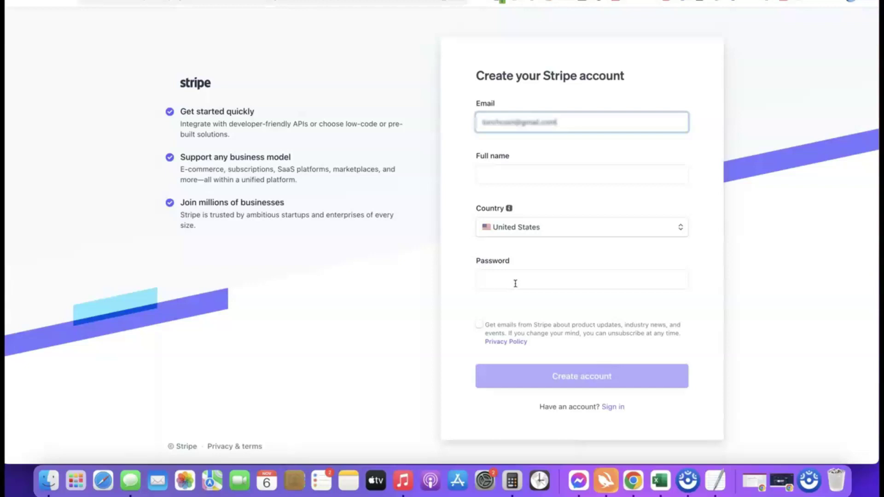
{"action": "key", "text": "super+Left"}
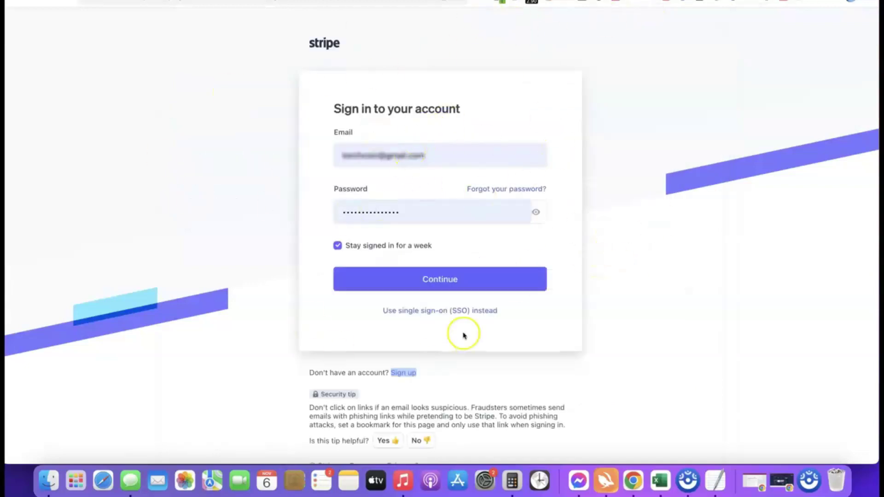
{"action": "left_click", "coordinate": [423, 282]}
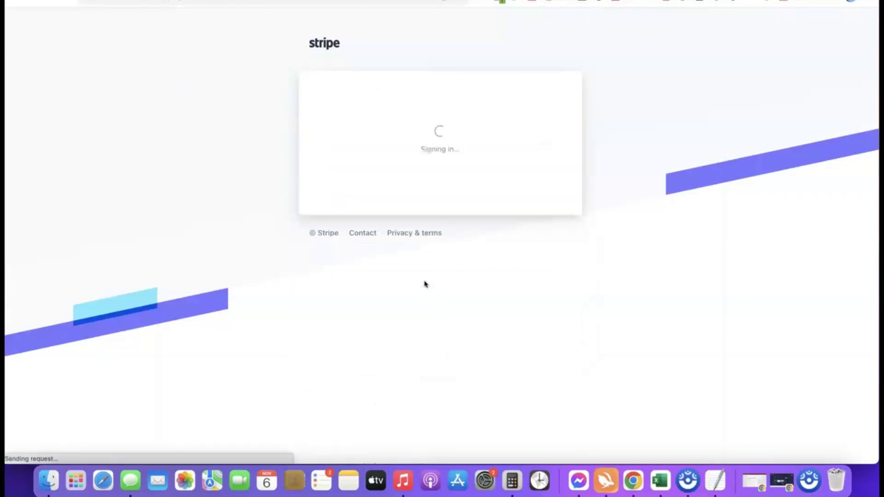
{"action": "left_click", "coordinate": [429, 283]}
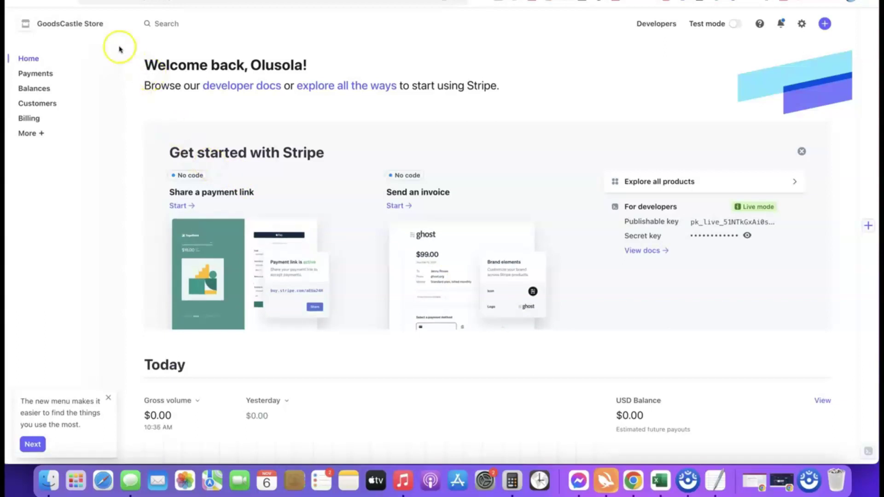
- Create a new Stripe account named Affiliate Blueprint with United States as the country of operation
{"action": "left_click", "coordinate": [112, 24]}
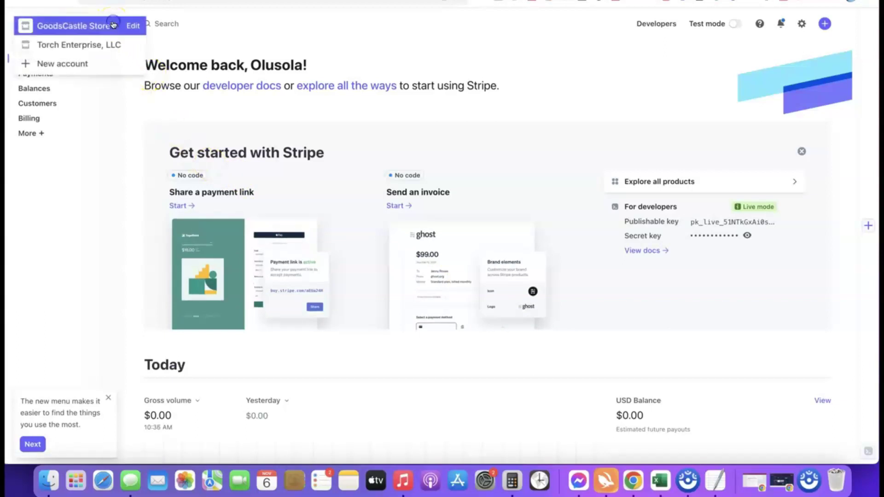
{"action": "left_click", "coordinate": [64, 64]}
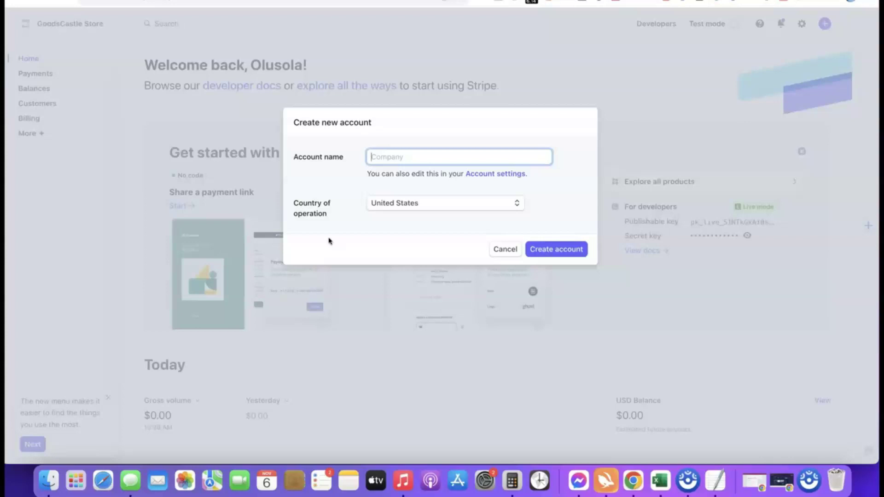
{"action": "left_click", "coordinate": [385, 158]}
{"action": "type", "text": "Affi"}
{"action": "left_click", "coordinate": [366, 178]}
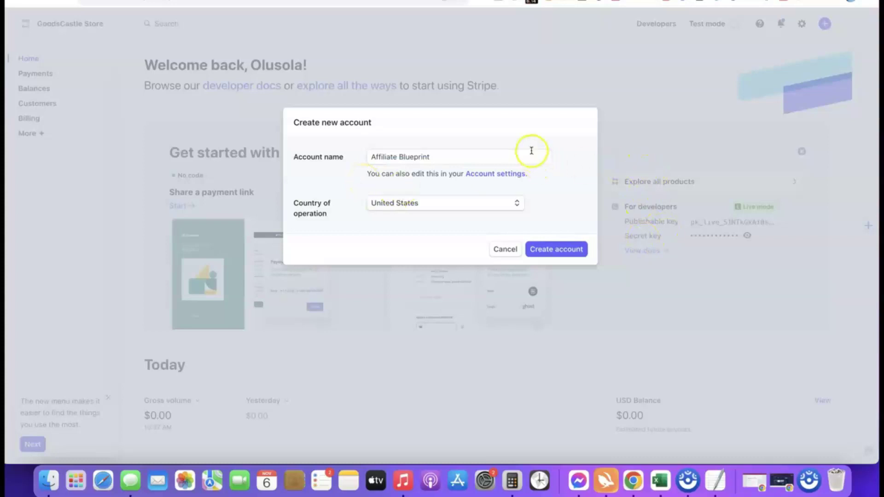
{"action": "left_click", "coordinate": [551, 250]}
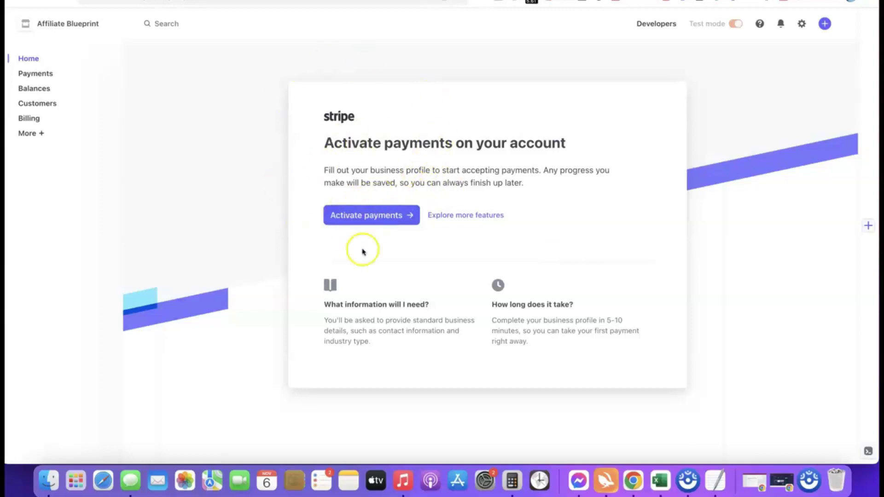
- Start activating payments and submit the business type as Company with the Sole proprietorship structure, located in the United States
{"action": "left_click", "coordinate": [366, 215]}
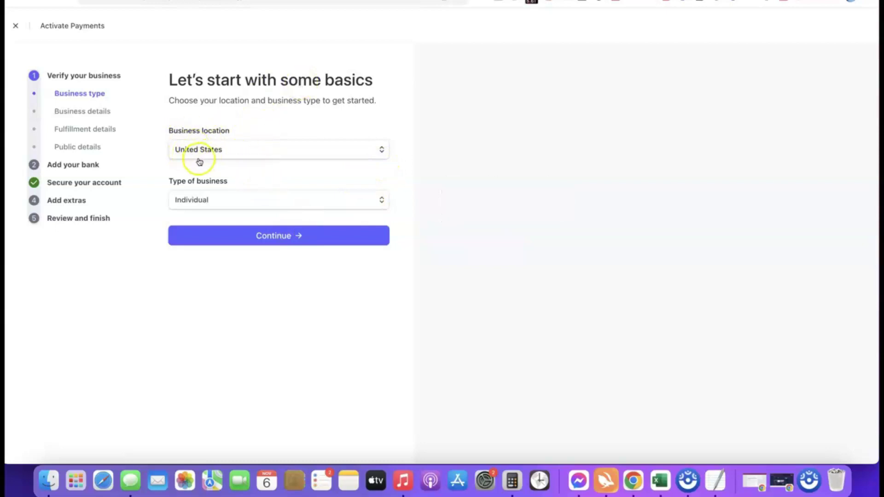
{"action": "mouse_move", "coordinate": [227, 180]}
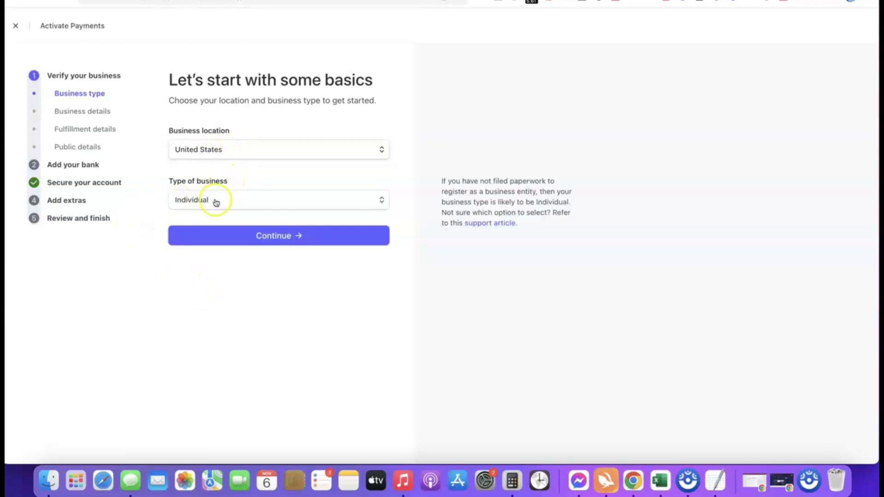
{"action": "left_click", "coordinate": [379, 200]}
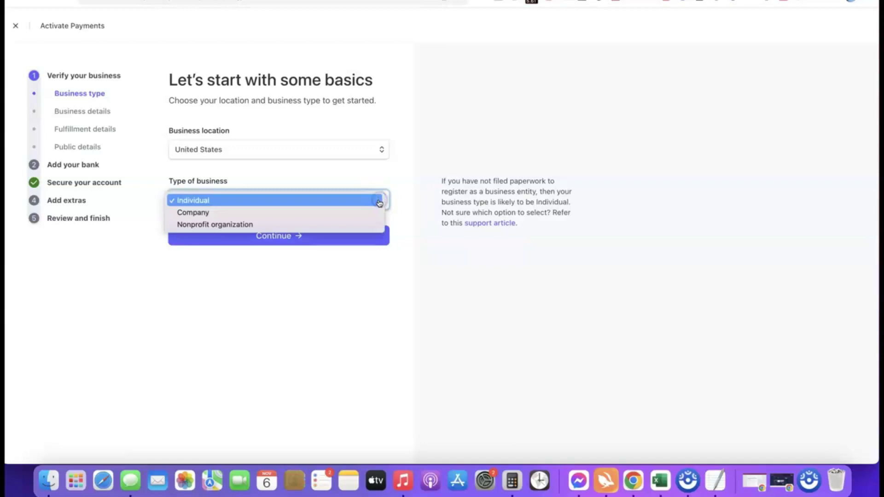
{"action": "left_click", "coordinate": [197, 213]}
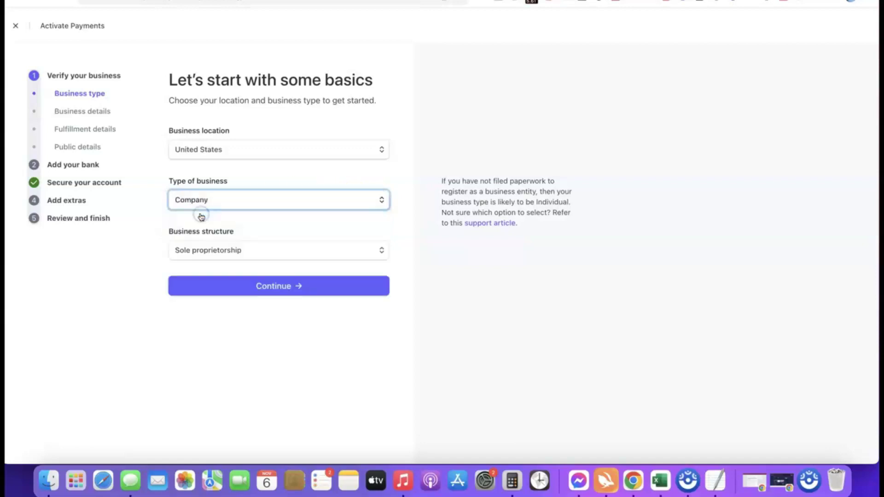
{"action": "left_click", "coordinate": [260, 251]}
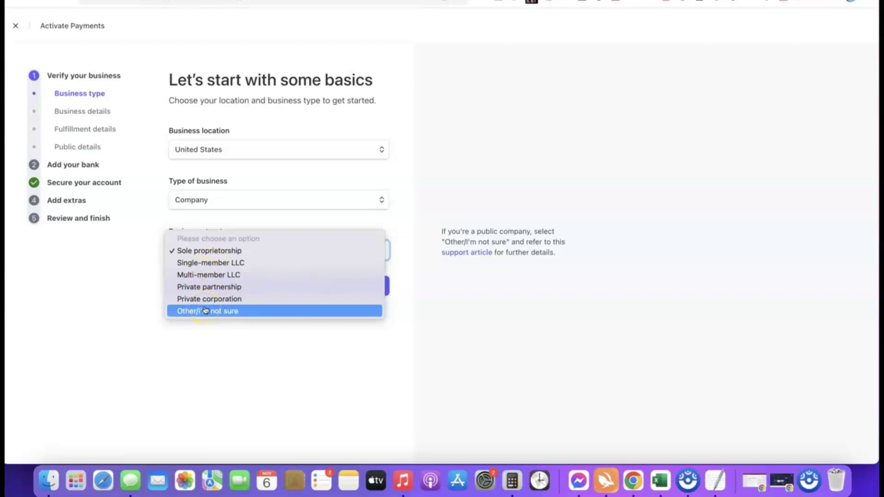
{"action": "left_click", "coordinate": [193, 252]}
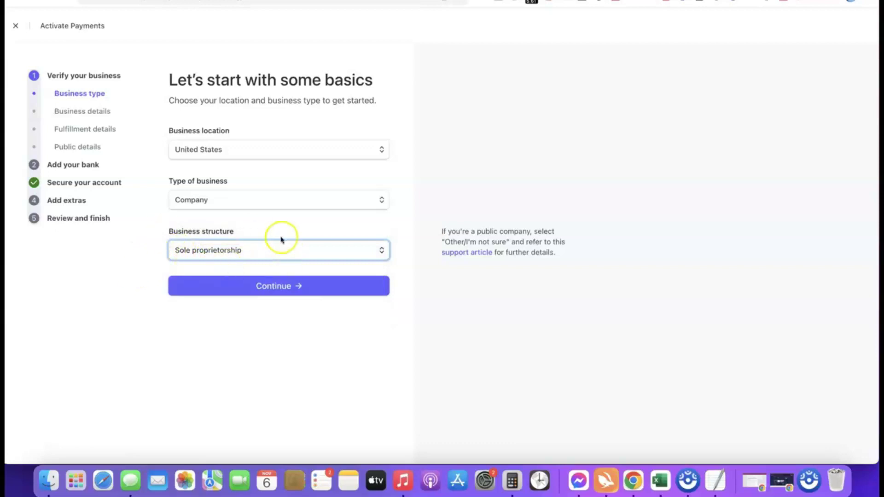
{"action": "left_click", "coordinate": [278, 286]}
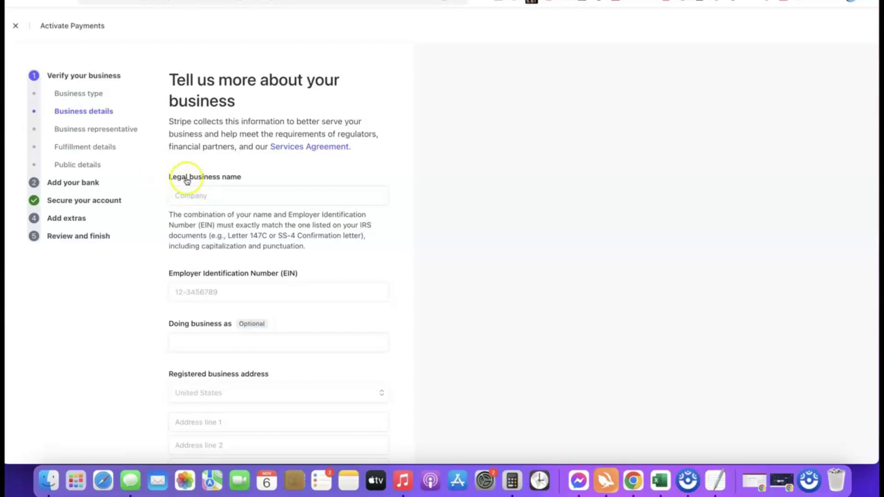
- Enter Torch Enterprise LLC as the legal business name and fill in the company's Employer Identification Number
{"action": "left_click", "coordinate": [221, 194]}
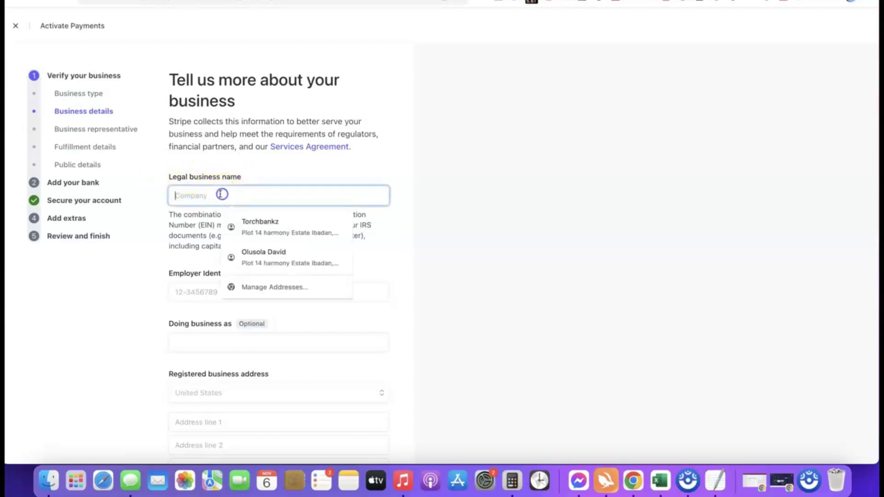
{"action": "key", "text": "super+v"}
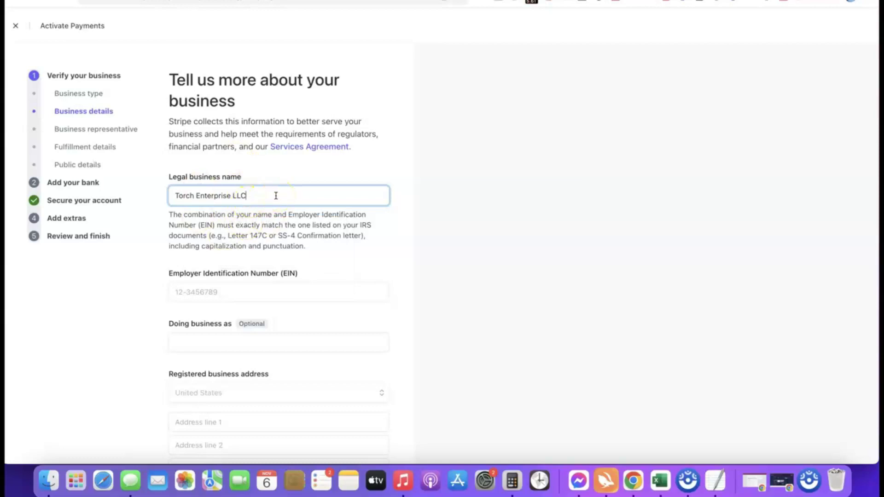
{"action": "scroll", "coordinate": [245, 282], "scroll_direction": "down", "scroll_amount": 2}
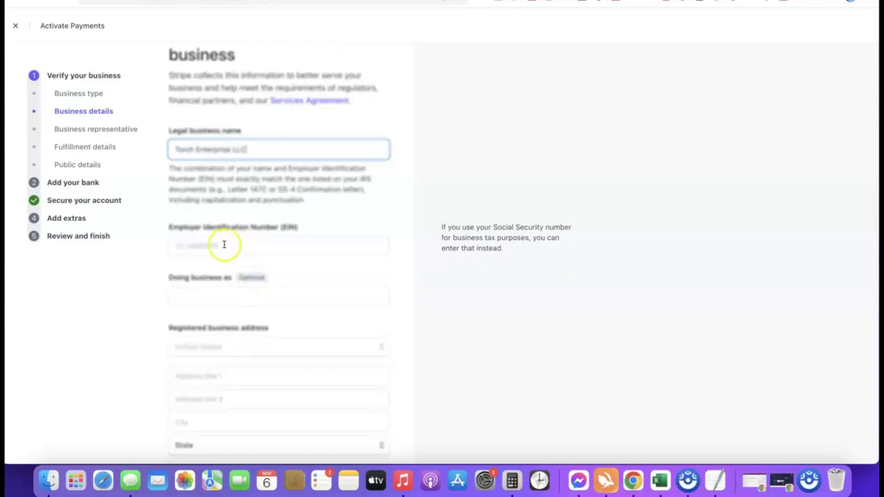
{"action": "scroll", "coordinate": [228, 243], "scroll_direction": "down", "scroll_amount": 1}
{"action": "left_click", "coordinate": [229, 228]}
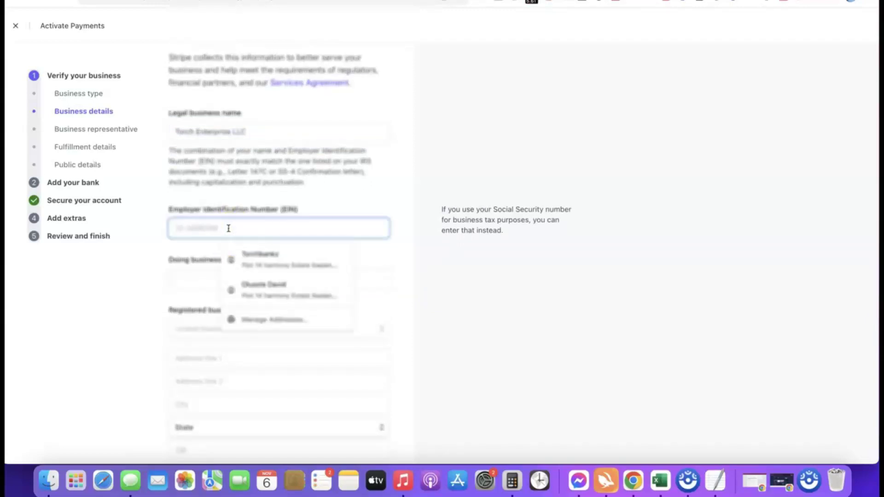
{"action": "left_click", "coordinate": [166, 247]}
{"action": "left_click", "coordinate": [217, 232]}
{"action": "scroll", "coordinate": [227, 240], "scroll_direction": "down", "scroll_amount": 2}
{"action": "left_click", "coordinate": [227, 241]}
{"action": "left_click", "coordinate": [229, 246]}
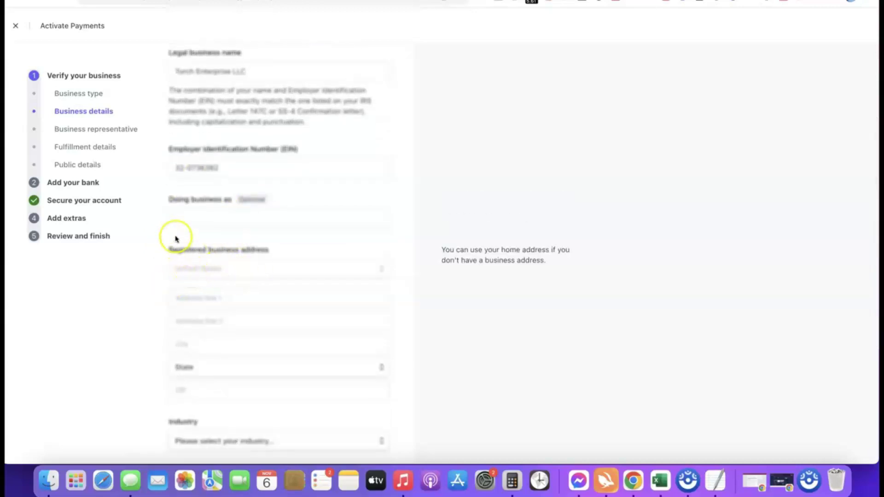
- Leave the optional Doing business as name empty and fill in the company's registered business address
{"action": "left_click", "coordinate": [173, 199]}
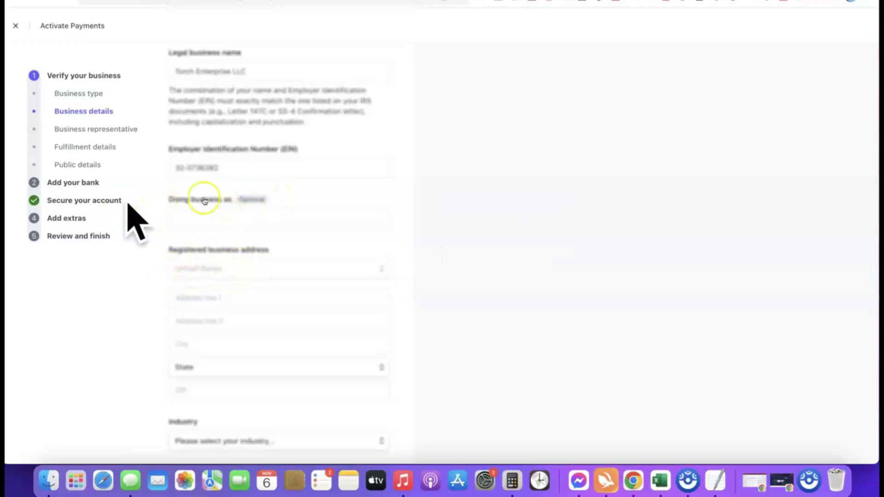
{"action": "left_click", "coordinate": [274, 174]}
{"action": "key", "text": "Tab"}
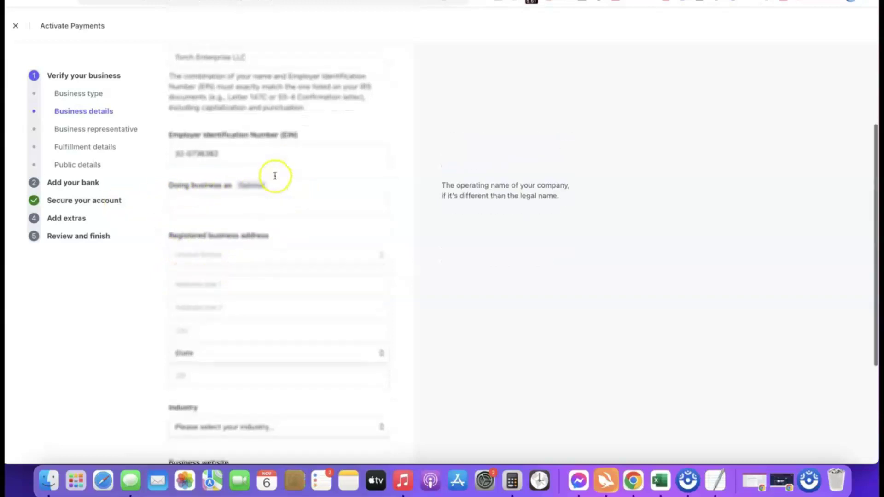
{"action": "left_click", "coordinate": [260, 201]}
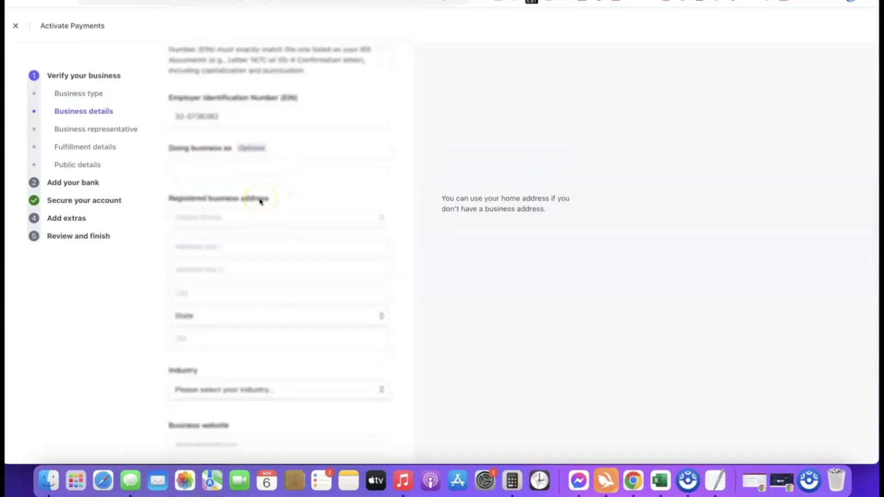
{"action": "left_click", "coordinate": [187, 223]}
{"action": "left_click", "coordinate": [473, 300]}
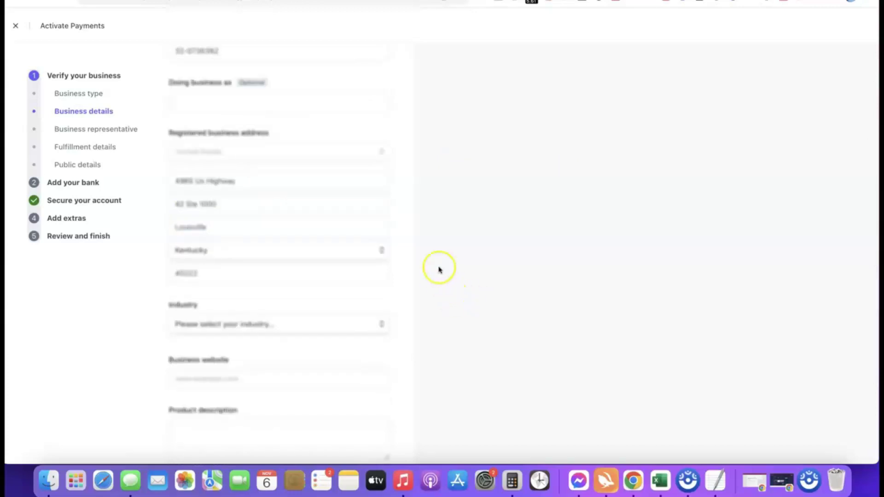
- Set the business industry to Other digital goods
{"action": "scroll", "coordinate": [438, 270], "scroll_direction": "down", "scroll_amount": 3}
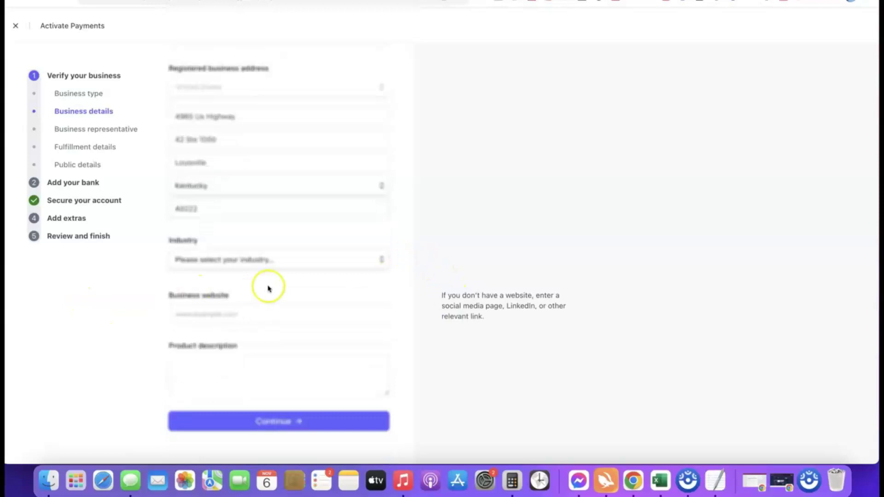
{"action": "mouse_move", "coordinate": [253, 268]}
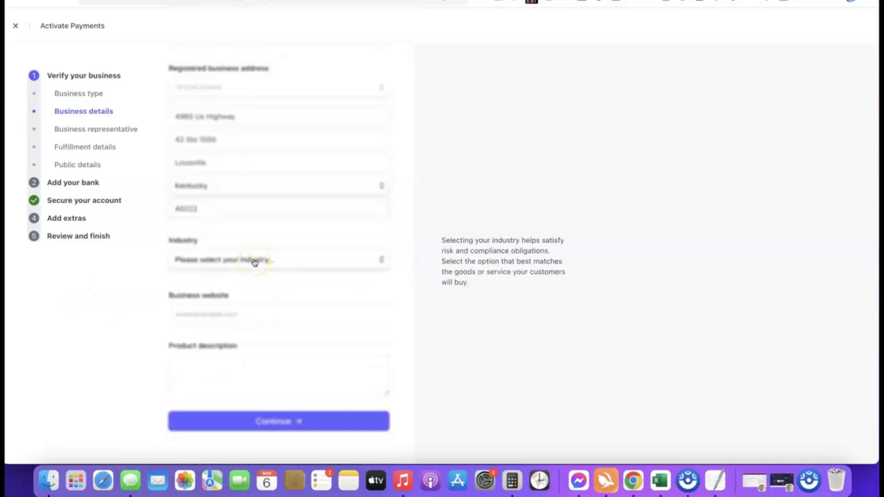
{"action": "left_click", "coordinate": [255, 261]}
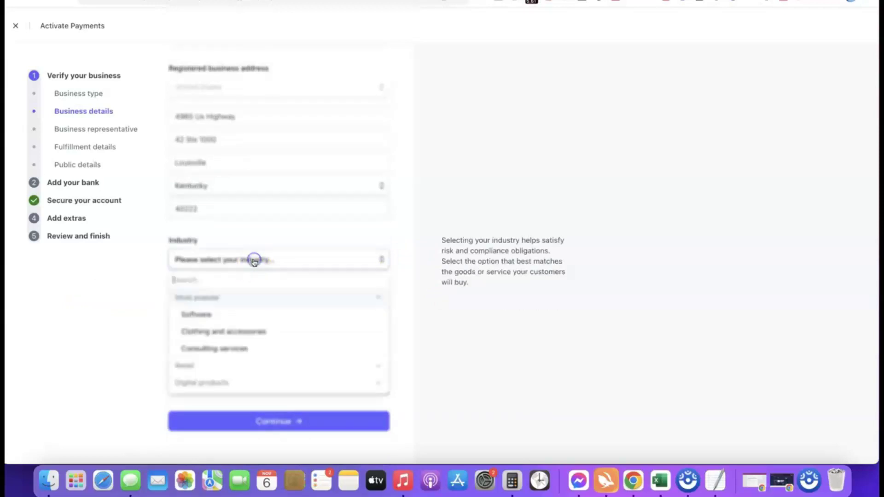
{"action": "left_click", "coordinate": [291, 294]}
{"action": "left_click", "coordinate": [381, 283]}
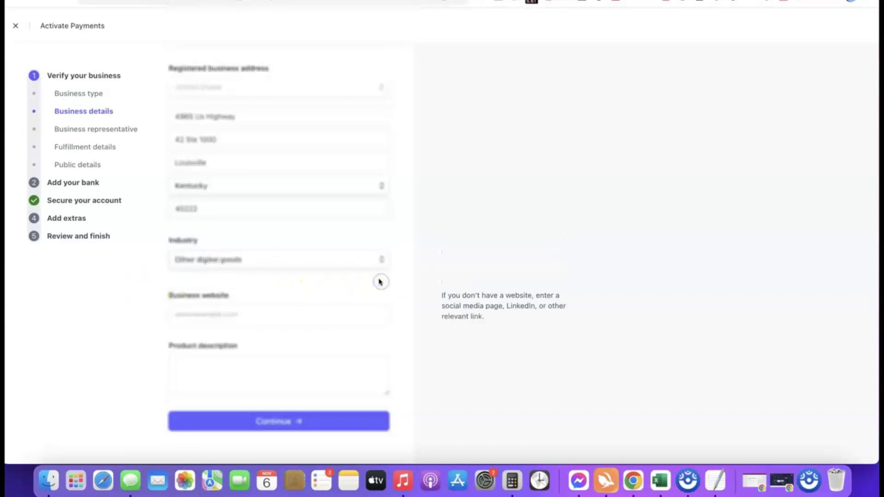
- Enter affiliatebloggingblueprint.com as the website and "Our product is a digital course training we sell to our site visitors." as the product description, and submit
{"action": "left_click", "coordinate": [266, 316]}
{"action": "type", "text": "https://affiliatebloggingblueprint.com/"}
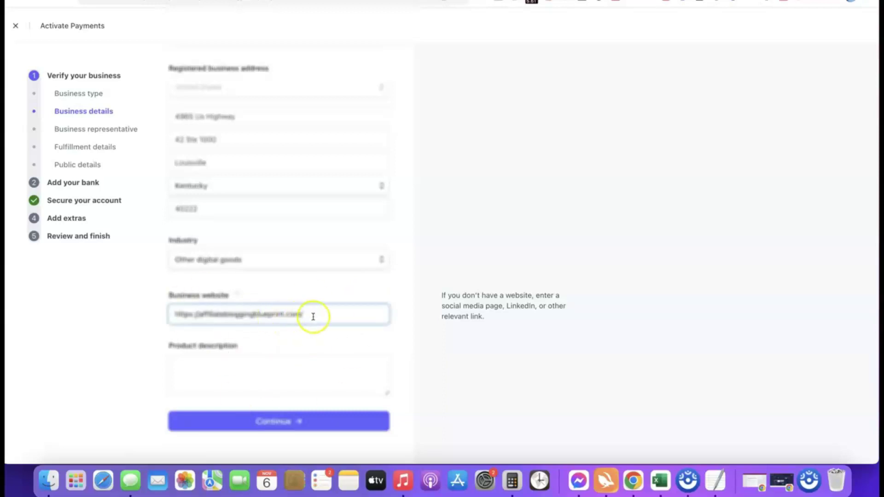
{"action": "left_click", "coordinate": [101, 321]}
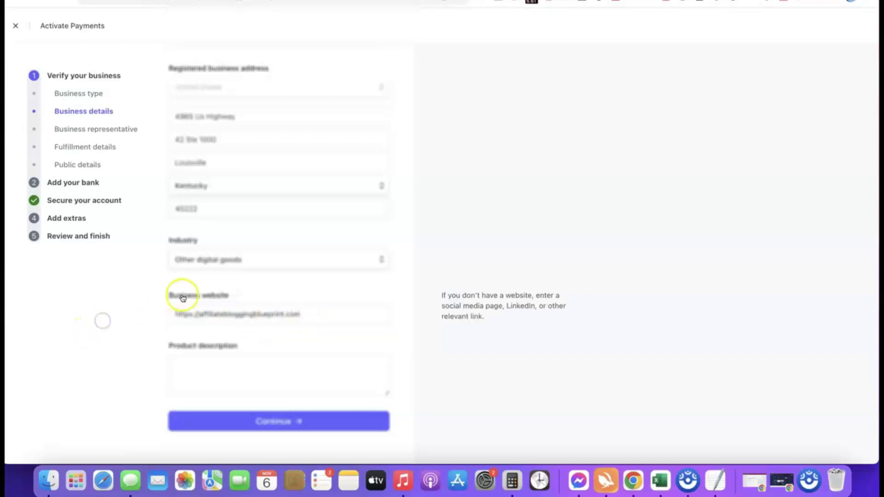
{"action": "left_click", "coordinate": [223, 359]}
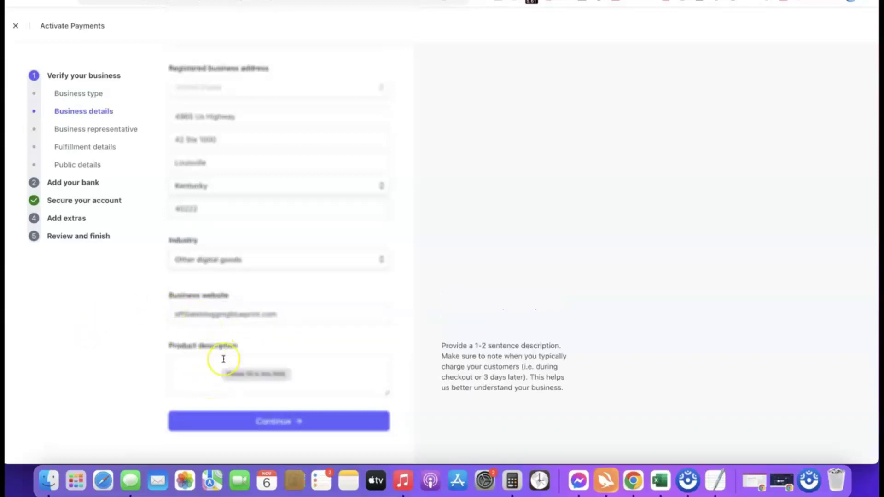
{"action": "type", "text": "Our product is a digital course training we sell to our site visitors."}
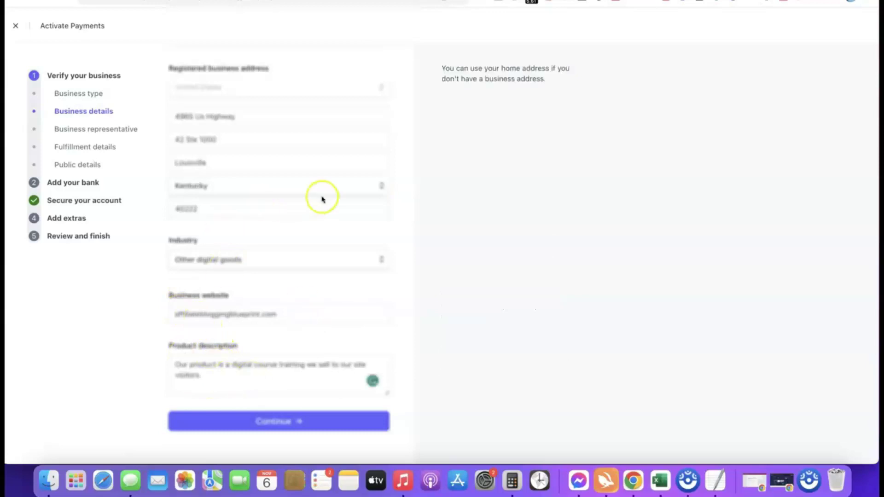
{"action": "left_click", "coordinate": [269, 421]}
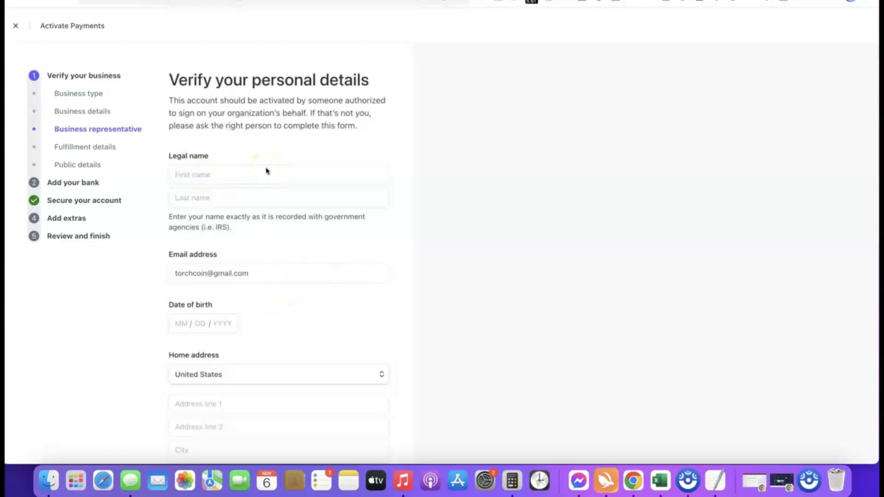
- Review the personal details required of the business representative, including the home address countries, phone number and Social Security fields
{"action": "scroll", "coordinate": [239, 318], "scroll_direction": "down", "scroll_amount": 1}
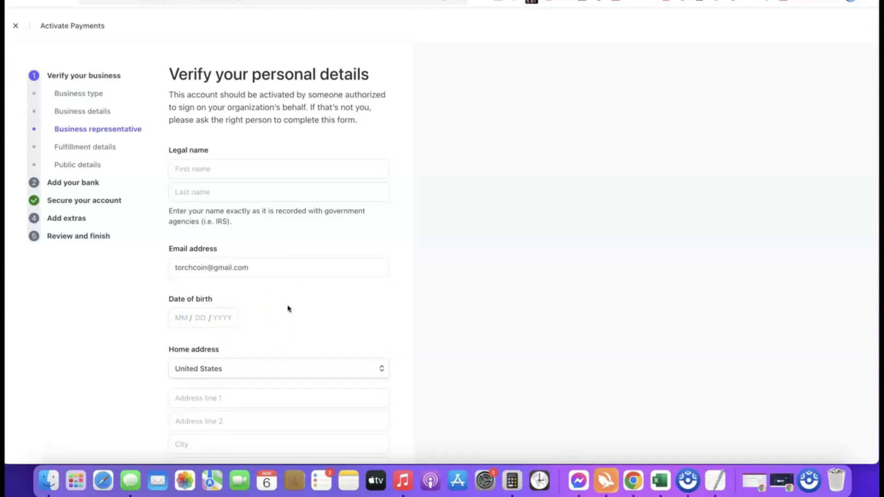
{"action": "scroll", "coordinate": [304, 322], "scroll_direction": "down", "scroll_amount": 5}
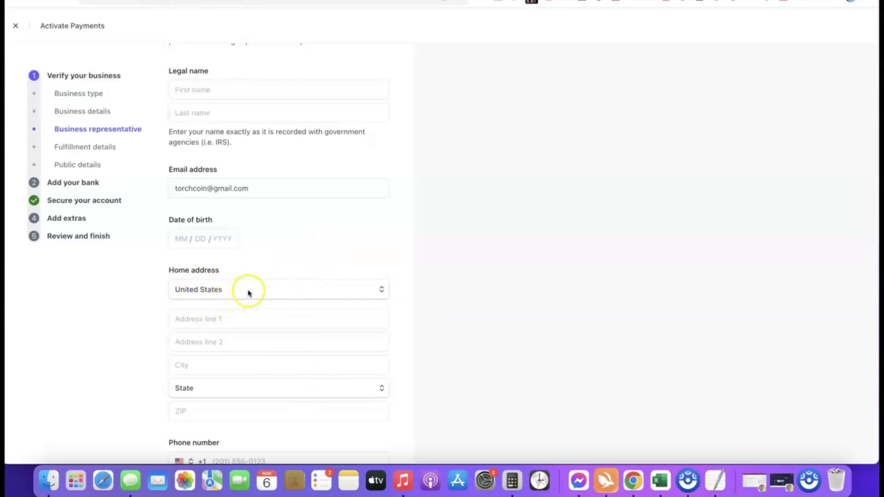
{"action": "left_click", "coordinate": [379, 289]}
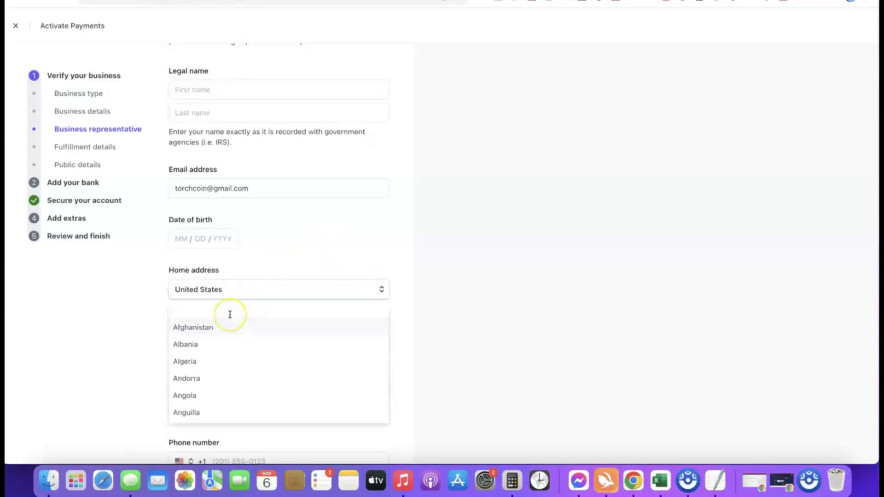
{"action": "left_click", "coordinate": [312, 295]}
{"action": "scroll", "coordinate": [258, 285], "scroll_direction": "down", "scroll_amount": 1}
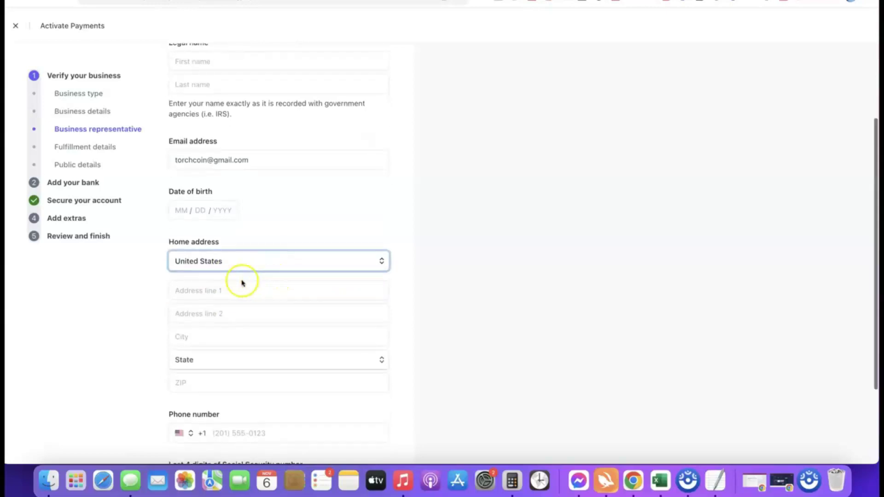
{"action": "scroll", "coordinate": [258, 306], "scroll_direction": "down", "scroll_amount": 2}
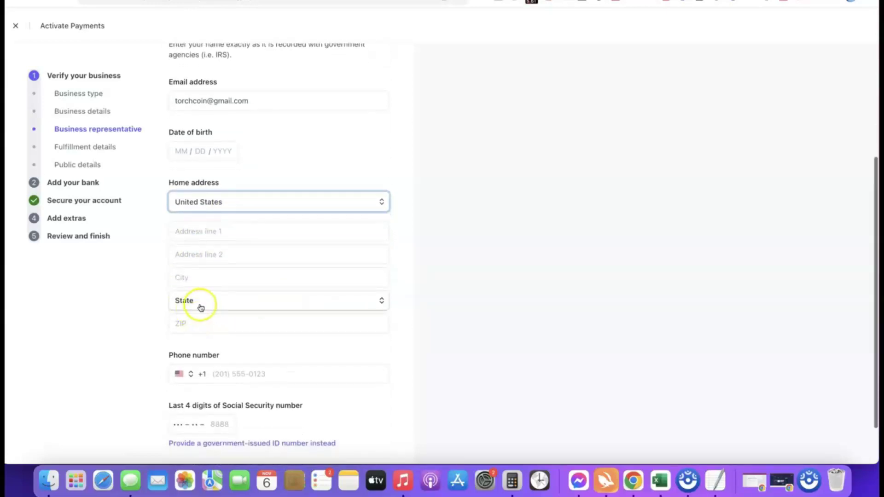
{"action": "scroll", "coordinate": [230, 327], "scroll_direction": "down", "scroll_amount": 1}
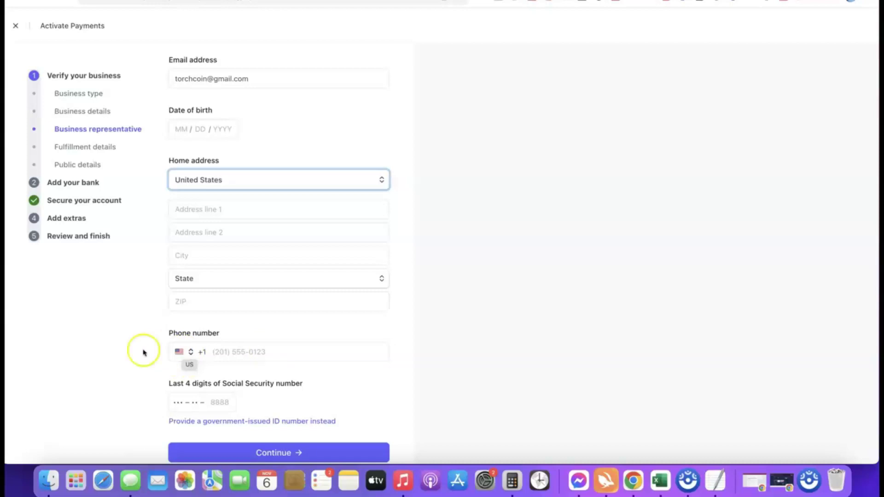
{"action": "left_click", "coordinate": [184, 352]}
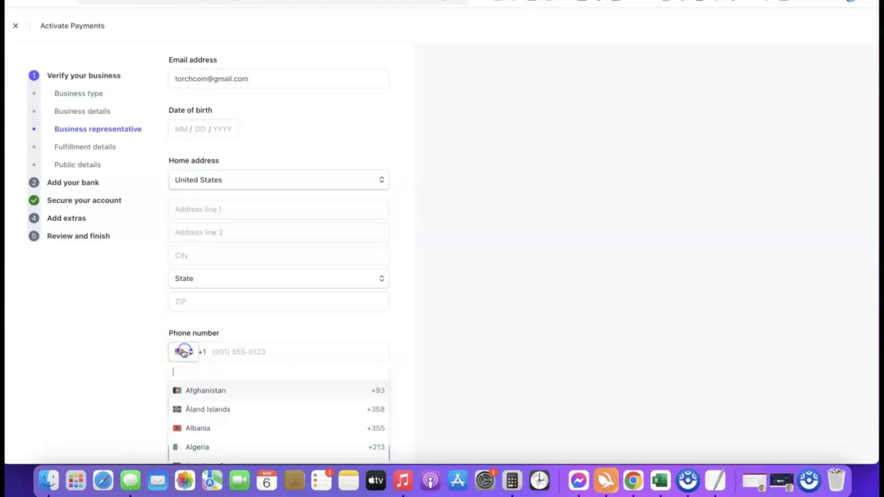
{"action": "left_click", "coordinate": [408, 360]}
{"action": "scroll", "coordinate": [363, 347], "scroll_direction": "down", "scroll_amount": 2}
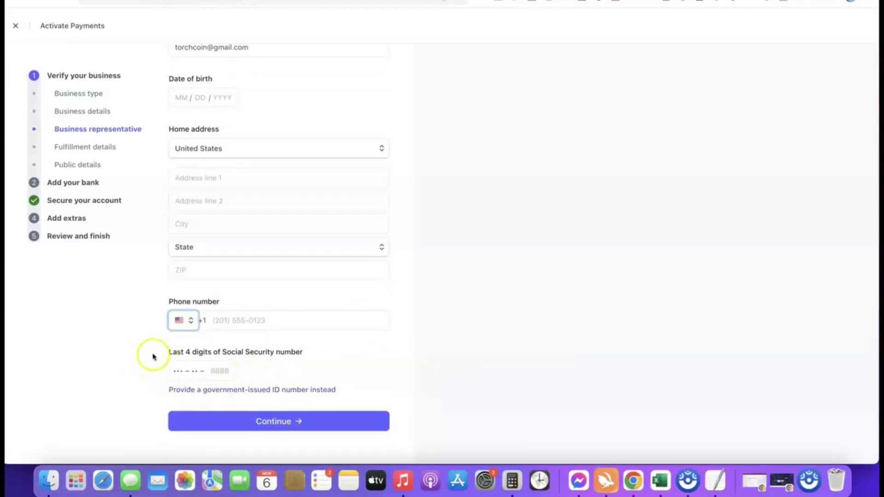
- Switch the representative's identity check to a government-issued ID number and set its country to NG for the National Identity Number
{"action": "scroll", "coordinate": [154, 357], "scroll_direction": "down", "scroll_amount": 5}
{"action": "scroll", "coordinate": [156, 357], "scroll_direction": "right", "scroll_amount": 5}
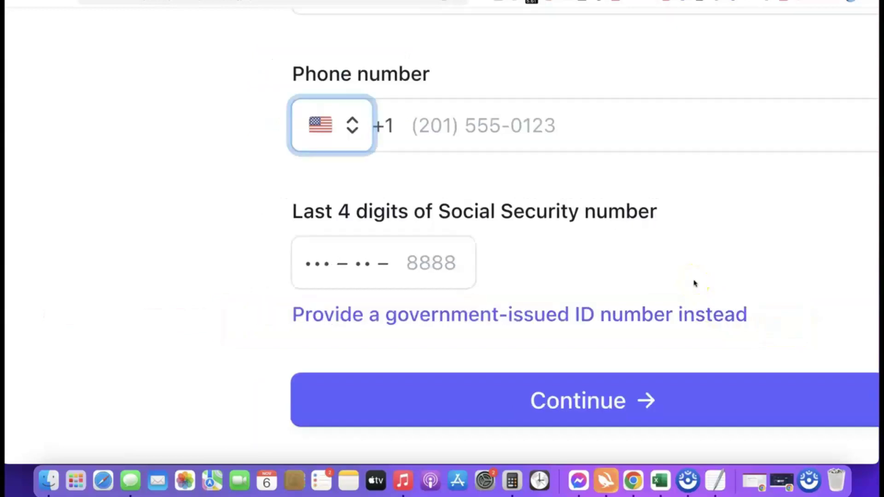
{"action": "left_click", "coordinate": [519, 317]}
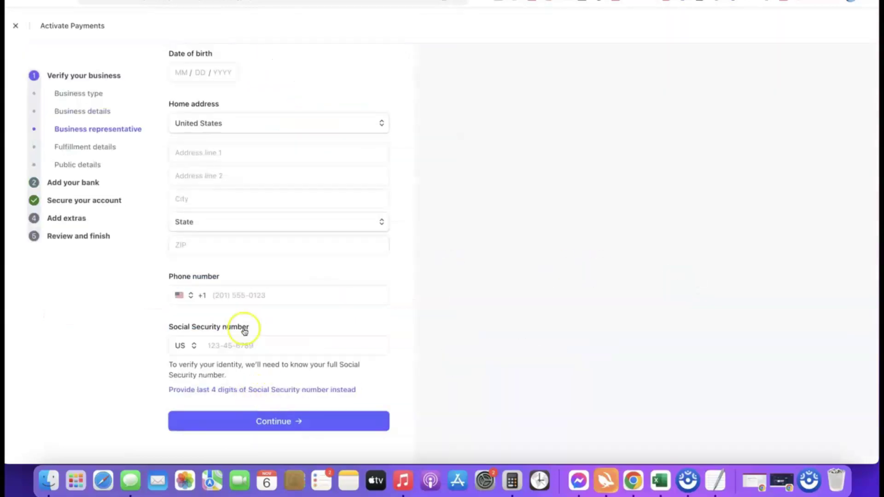
{"action": "left_click", "coordinate": [195, 347]}
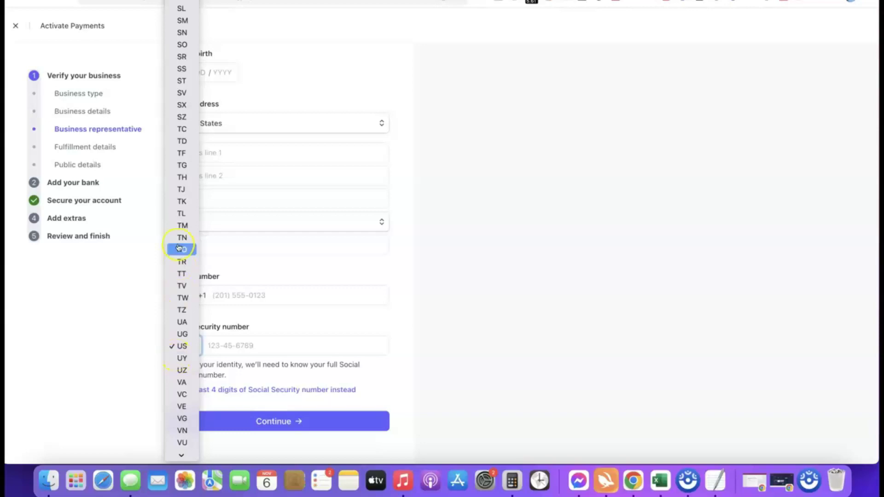
{"action": "scroll", "coordinate": [182, 179], "scroll_direction": "down", "scroll_amount": 2}
{"action": "scroll", "coordinate": [182, 193], "scroll_direction": "down", "scroll_amount": 1}
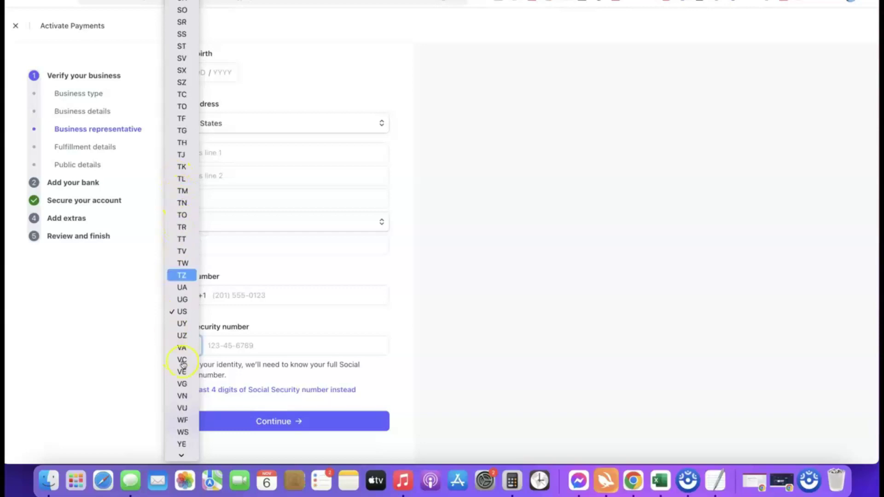
{"action": "left_click", "coordinate": [399, 344]}
{"action": "left_click", "coordinate": [187, 347]}
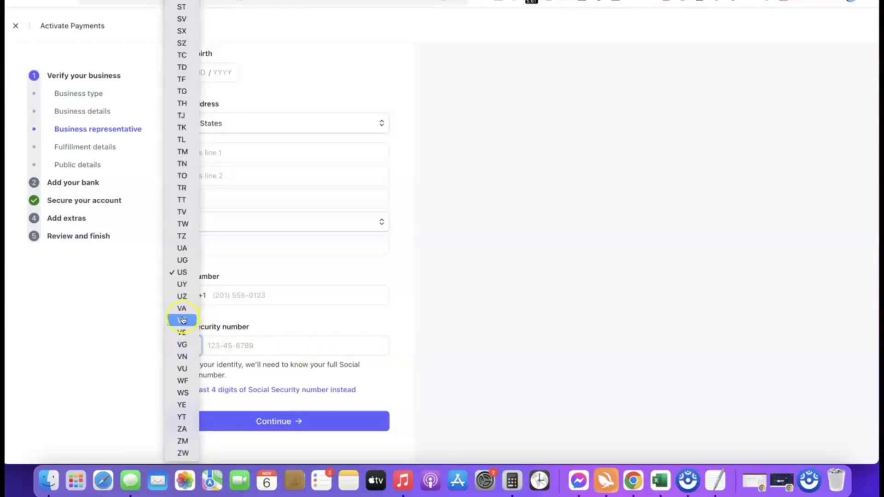
{"action": "left_click", "coordinate": [183, 428]}
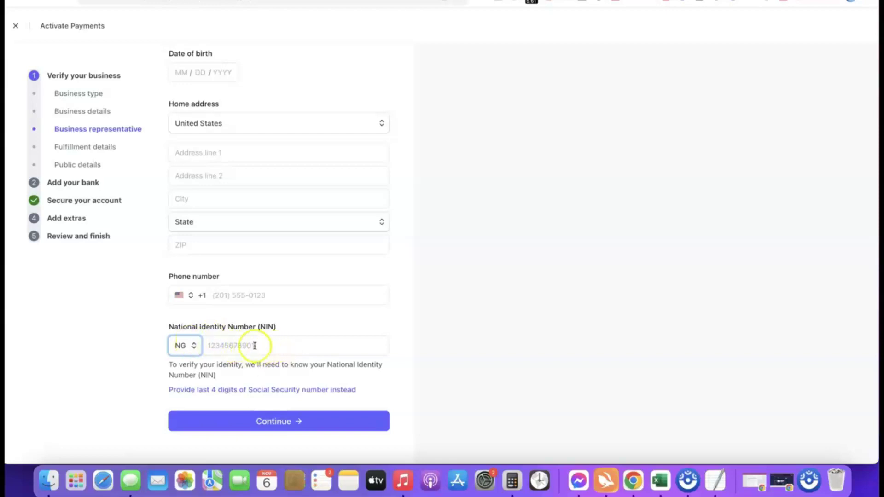
- Set the representative's phone number country to Nigeria and submit the business representative details
{"action": "left_click", "coordinate": [180, 295]}
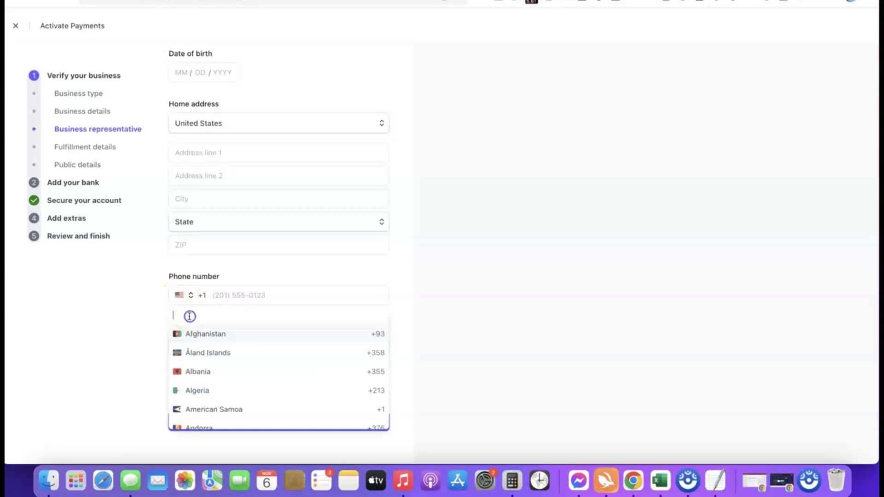
{"action": "type", "text": "Nigeria"}
{"action": "key", "text": "Return"}
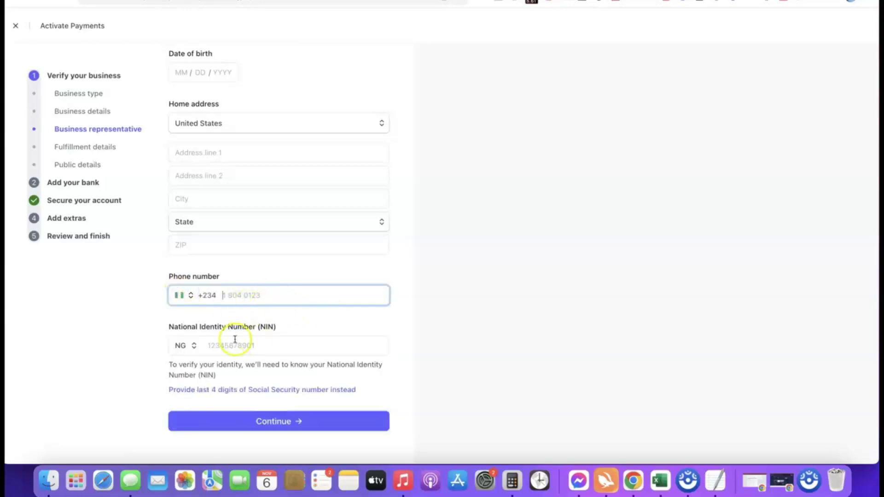
{"action": "scroll", "coordinate": [245, 280], "scroll_direction": "up", "scroll_amount": 3}
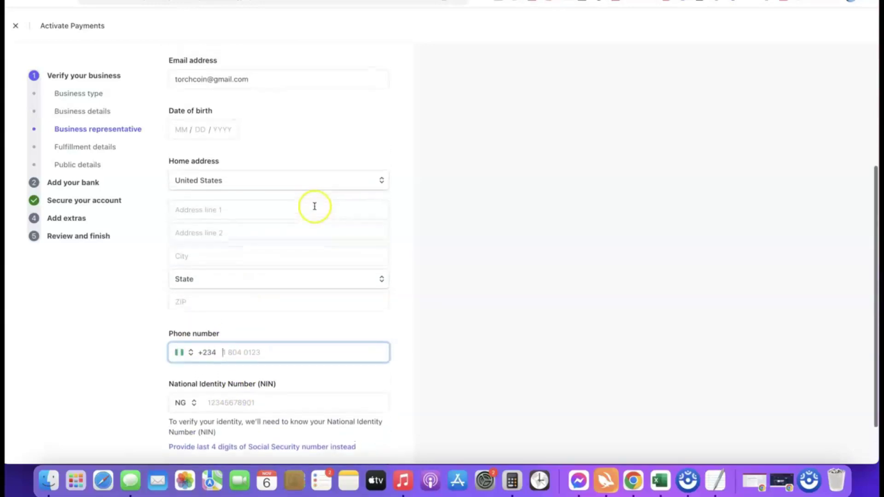
{"action": "scroll", "coordinate": [314, 207], "scroll_direction": "down", "scroll_amount": 3}
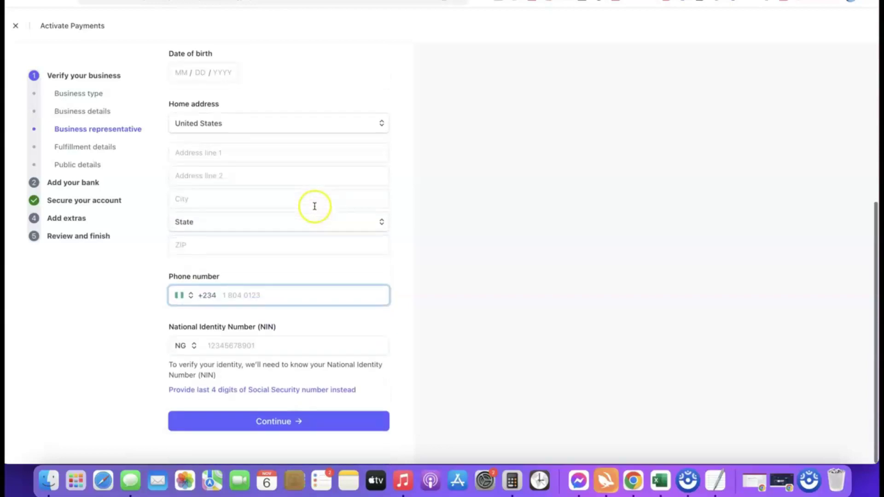
{"action": "left_click", "coordinate": [274, 427]}
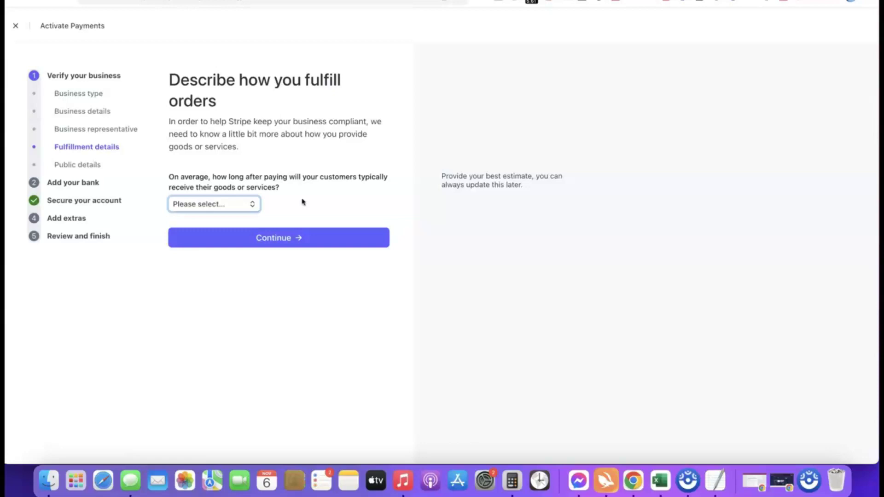
- Set the average time for customers to receive their goods or services to Within one day and submit the fulfillment details
{"action": "left_click", "coordinate": [233, 210]}
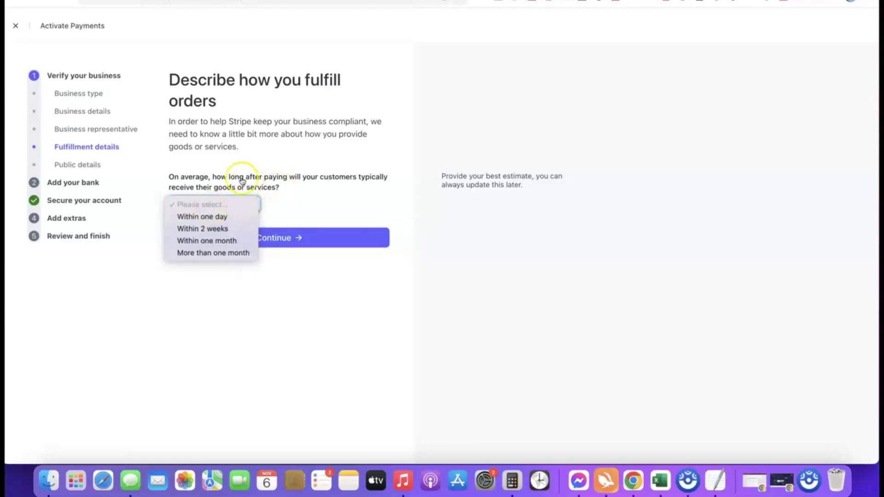
{"action": "left_click", "coordinate": [214, 229]}
{"action": "left_click", "coordinate": [231, 205]}
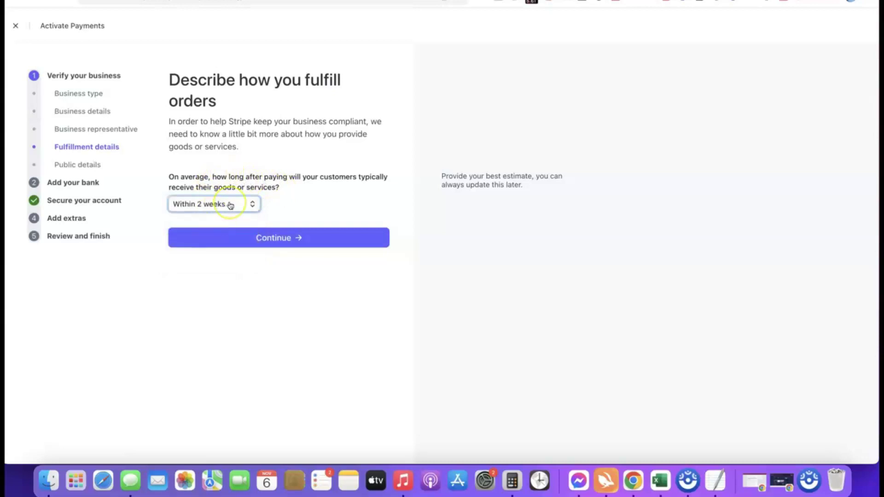
{"action": "left_click", "coordinate": [230, 206]}
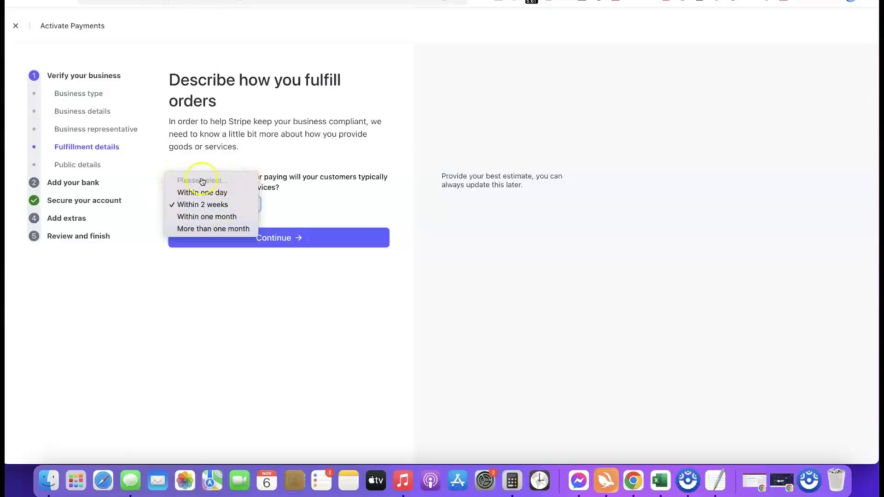
{"action": "left_click", "coordinate": [209, 193]}
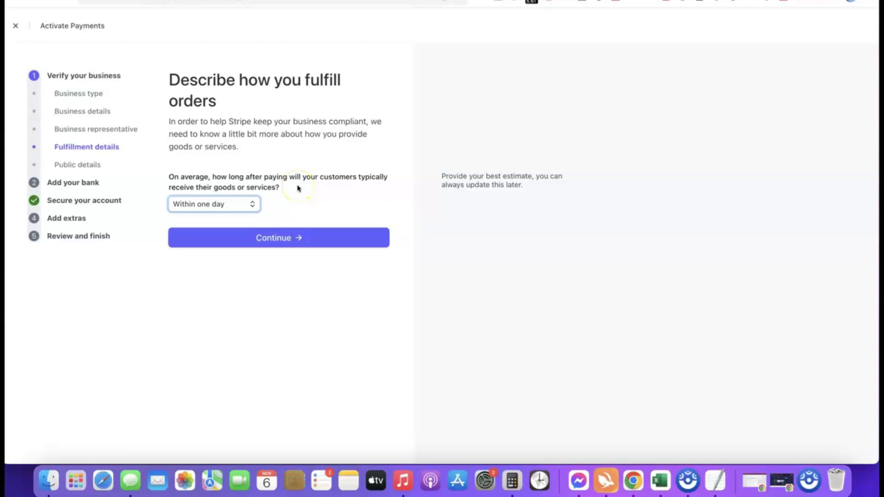
{"action": "left_click", "coordinate": [276, 238]}
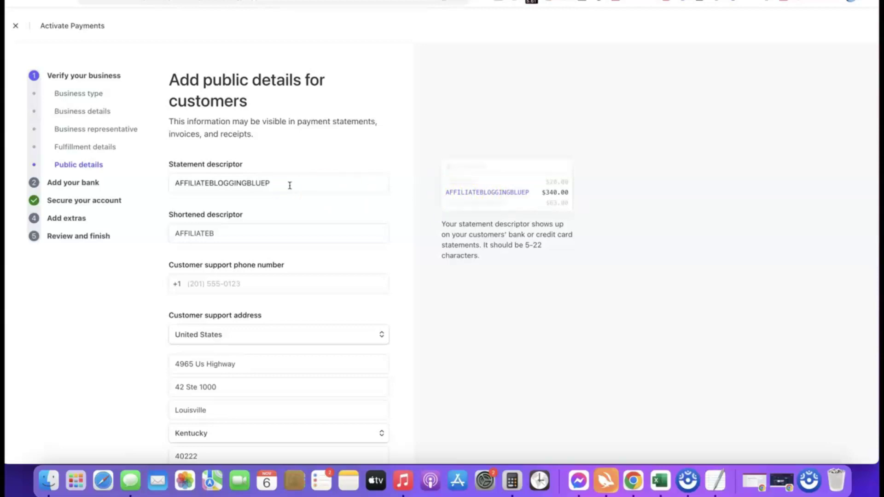
- Check the statement descriptor, shortened descriptor, customer support phone number and support address, and submit the public details
{"action": "left_click", "coordinate": [243, 239]}
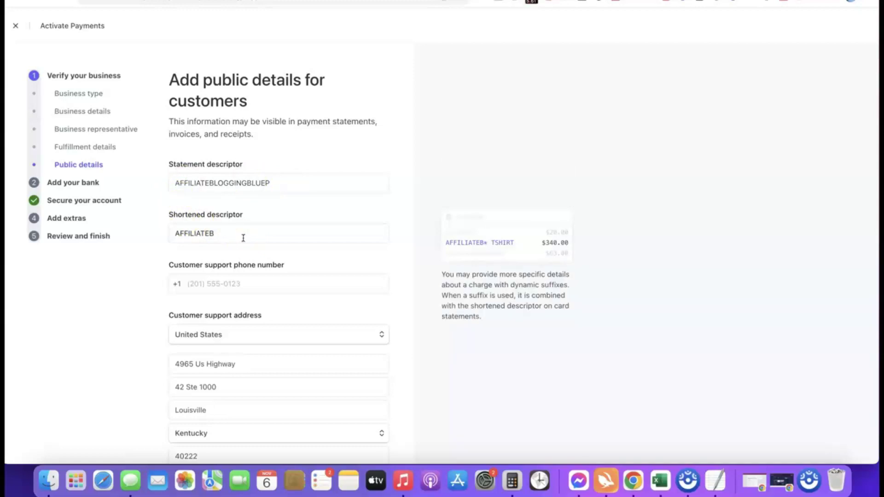
{"action": "left_click", "coordinate": [178, 267]}
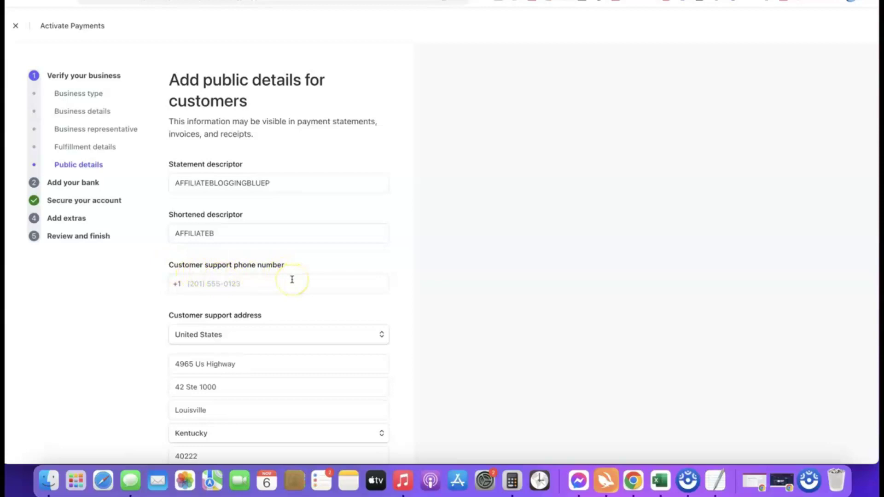
{"action": "left_click", "coordinate": [223, 182]}
{"action": "scroll", "coordinate": [223, 192], "scroll_direction": "down", "scroll_amount": 2}
{"action": "left_click", "coordinate": [148, 270]}
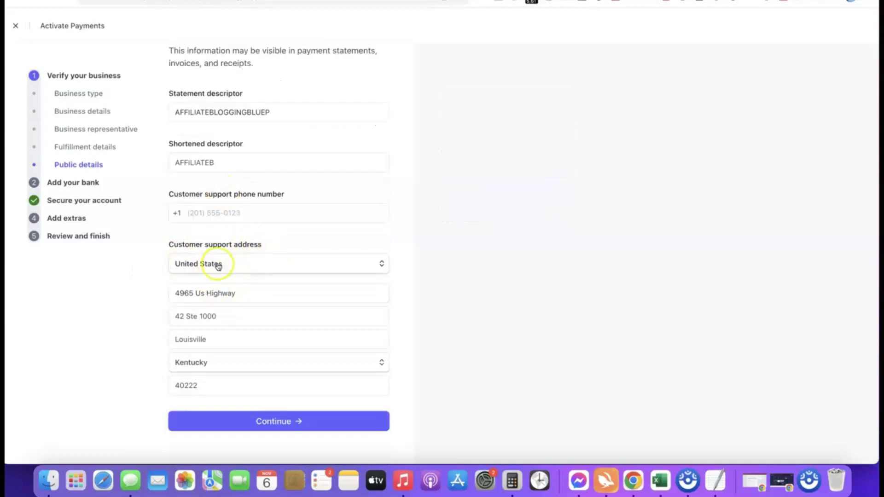
{"action": "scroll", "coordinate": [236, 275], "scroll_direction": "up", "scroll_amount": 3}
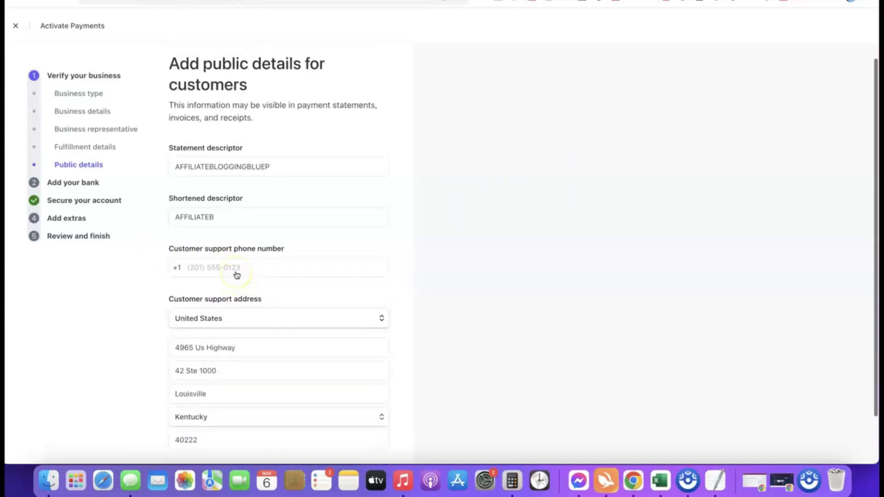
{"action": "left_click", "coordinate": [292, 180]}
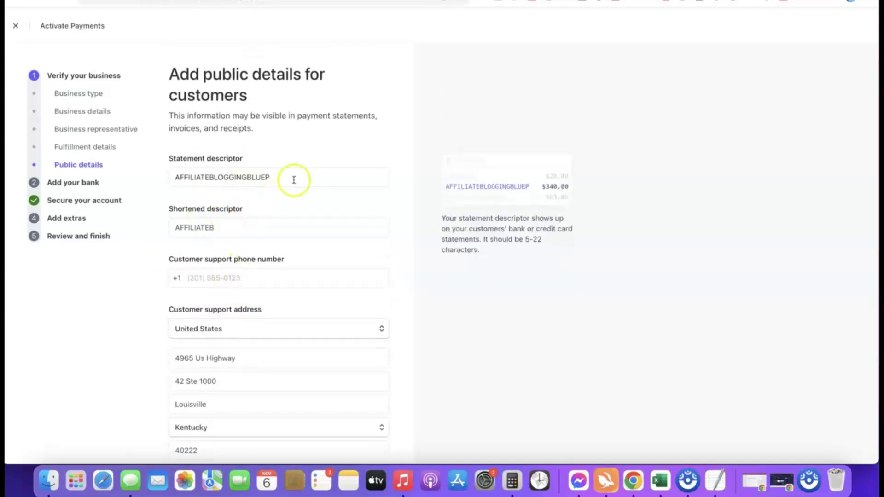
{"action": "scroll", "coordinate": [259, 154], "scroll_direction": "down", "scroll_amount": 3}
{"action": "left_click", "coordinate": [259, 155]}
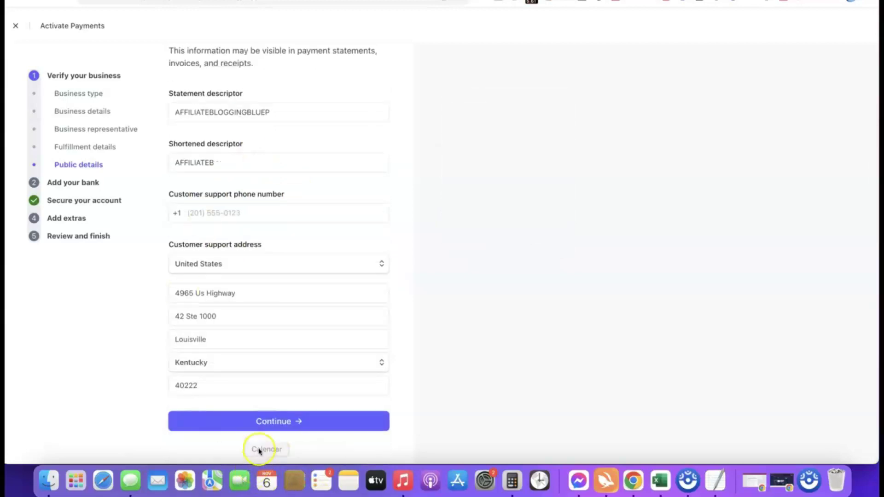
{"action": "left_click", "coordinate": [230, 419]}
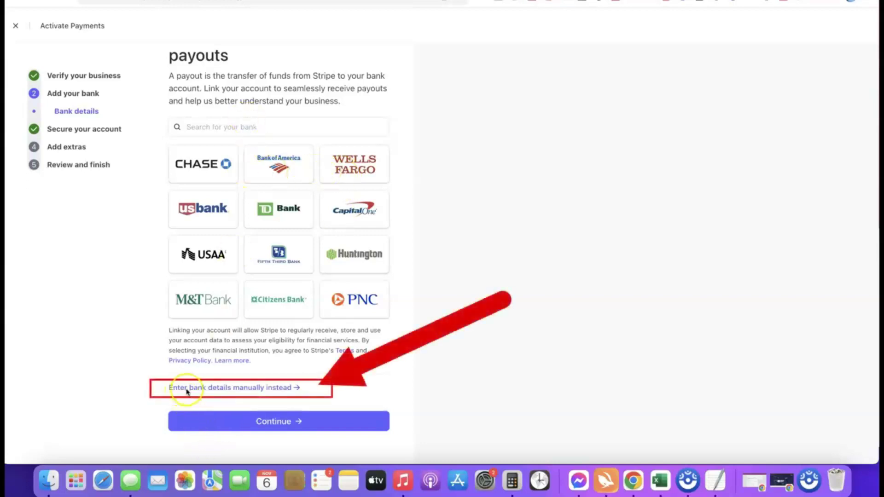
- Add the payout bank manually with its routing number and confirmed account number, save it and submit the bank details
{"action": "left_click", "coordinate": [259, 388]}
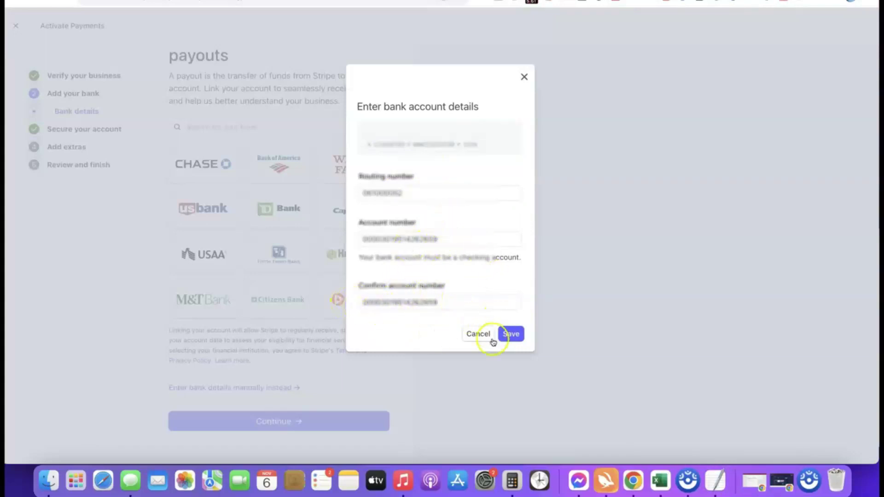
{"action": "left_click", "coordinate": [513, 335]}
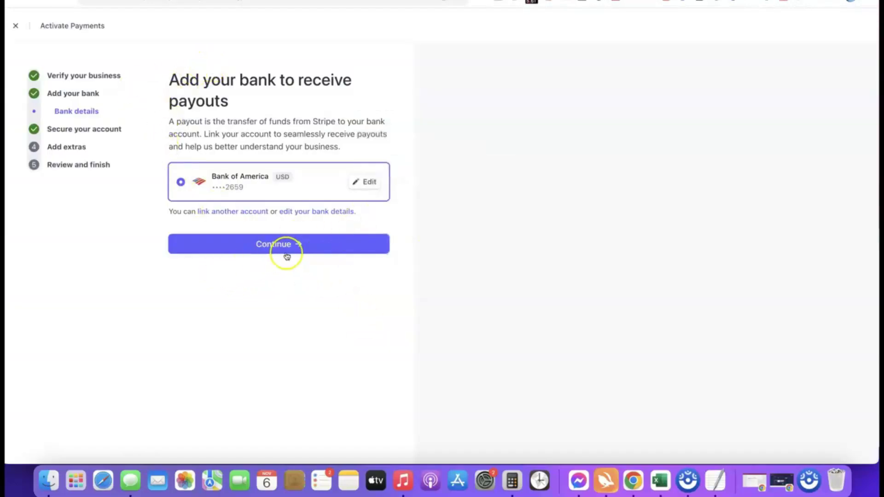
{"action": "left_click", "coordinate": [274, 244]}
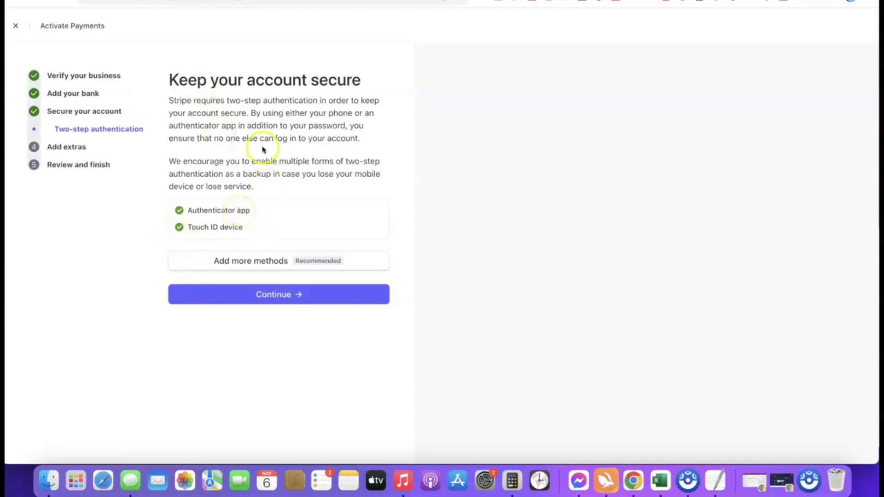
- Keep the existing two-step authentication methods and decline the optional sales tax calculation and climate contributions
{"action": "left_click", "coordinate": [282, 299]}
{"action": "scroll", "coordinate": [307, 142], "scroll_direction": "down", "scroll_amount": 1}
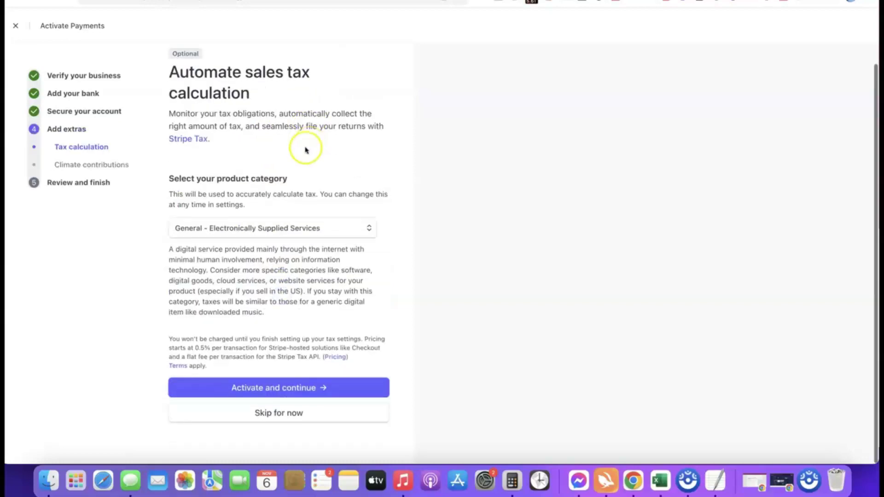
{"action": "left_click", "coordinate": [279, 414]}
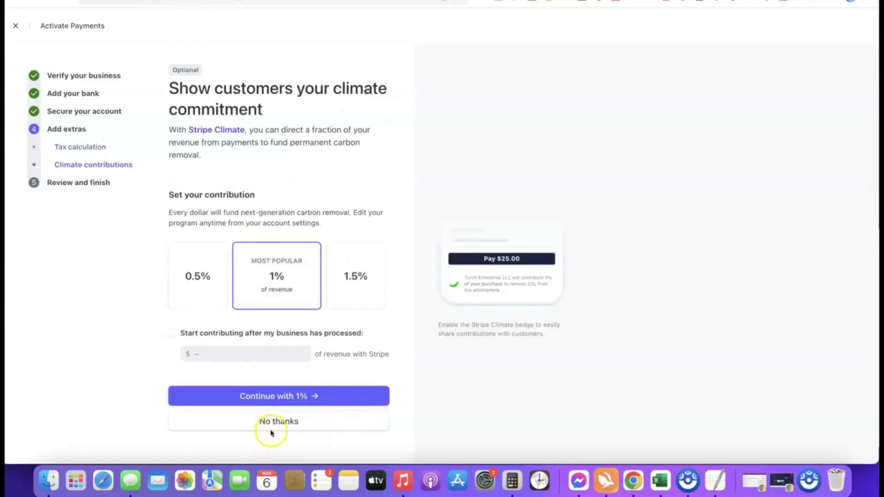
{"action": "left_click", "coordinate": [302, 424]}
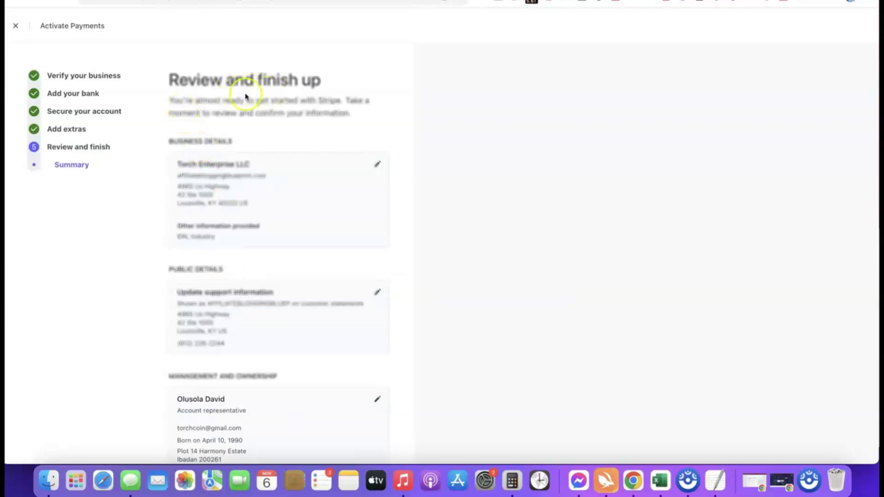
- Review the summary of business, public, ownership and payout details, and agree to and submit the account application
{"action": "scroll", "coordinate": [251, 70], "scroll_direction": "down", "scroll_amount": 5}
{"action": "scroll", "coordinate": [239, 70], "scroll_direction": "up", "scroll_amount": 3}
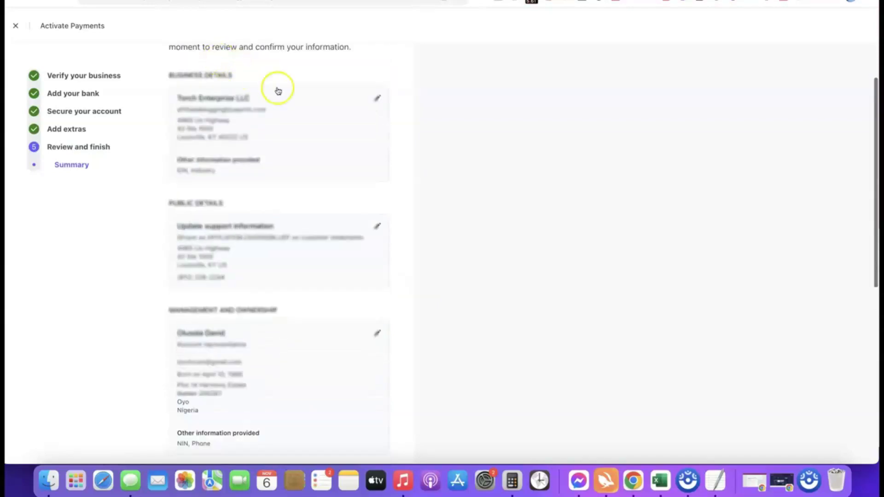
{"action": "scroll", "coordinate": [278, 91], "scroll_direction": "down", "scroll_amount": 6}
{"action": "scroll", "coordinate": [278, 91], "scroll_direction": "down", "scroll_amount": 2}
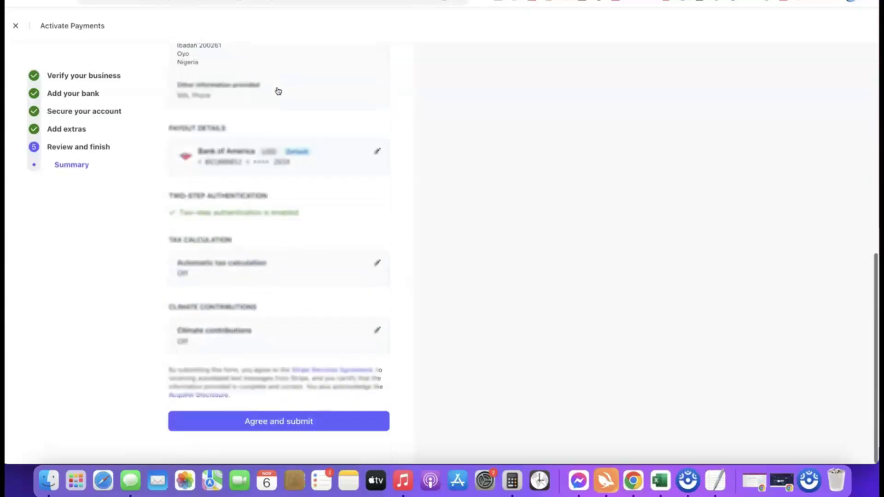
{"action": "left_click", "coordinate": [275, 421]}
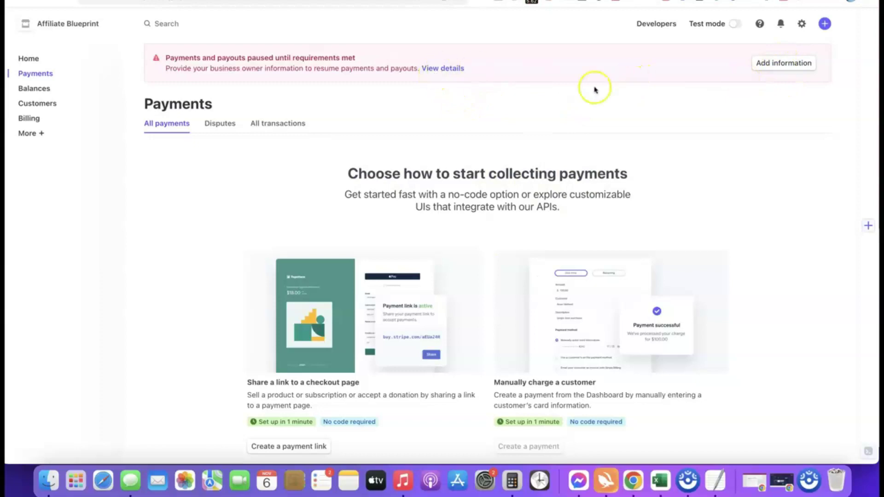
- Open the missing required information of the account representative under management and ownership for updating
{"action": "left_click", "coordinate": [768, 63]}
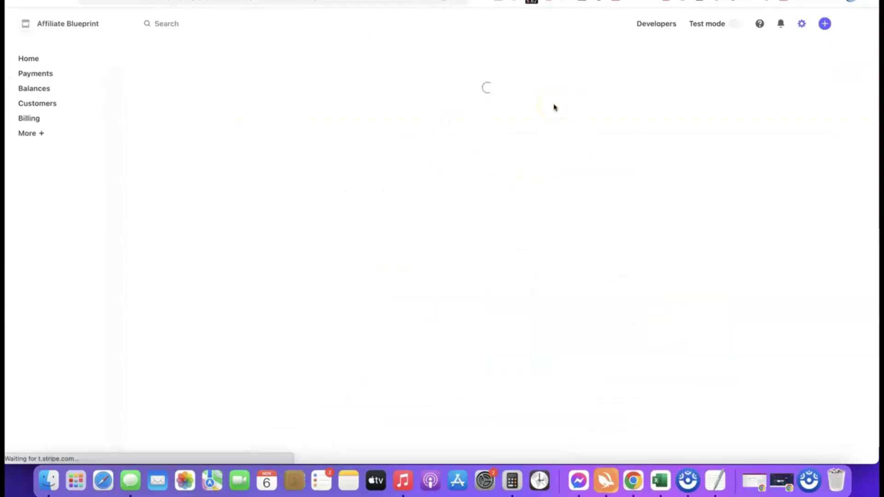
{"action": "scroll", "coordinate": [450, 125], "scroll_direction": "down", "scroll_amount": 2}
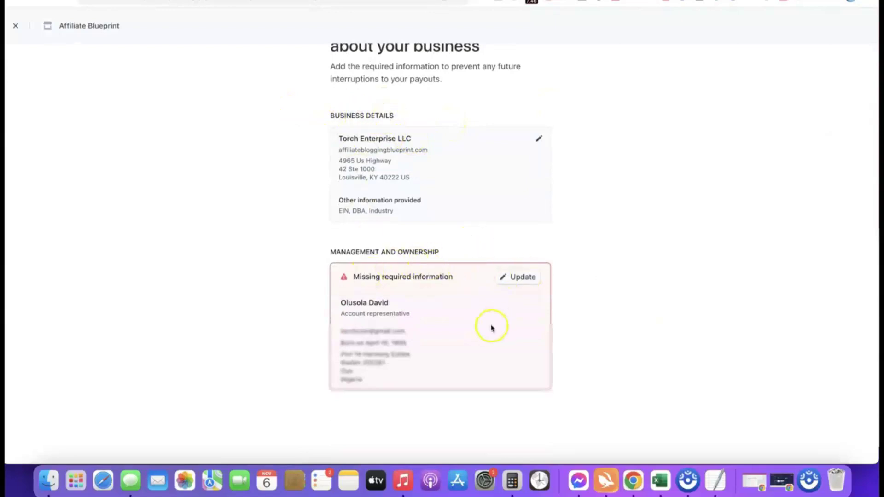
{"action": "scroll", "coordinate": [598, 251], "scroll_direction": "down", "scroll_amount": 1}
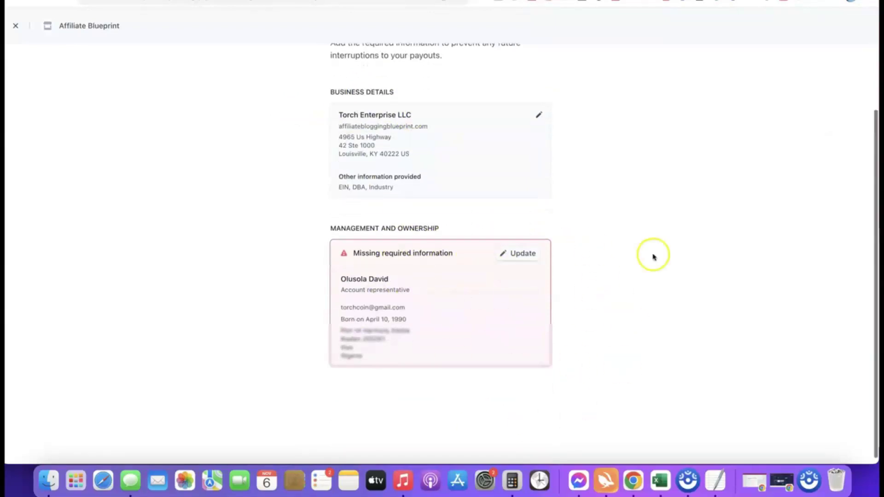
{"action": "left_click", "coordinate": [519, 253]}
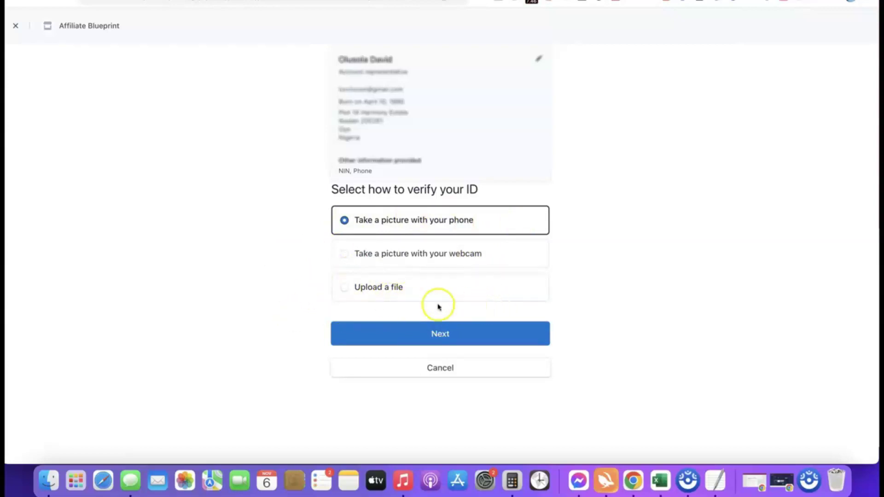
- Choose to verify the representative's ID by uploading a file, with driver's license as the identification type
{"action": "left_click", "coordinate": [357, 289]}
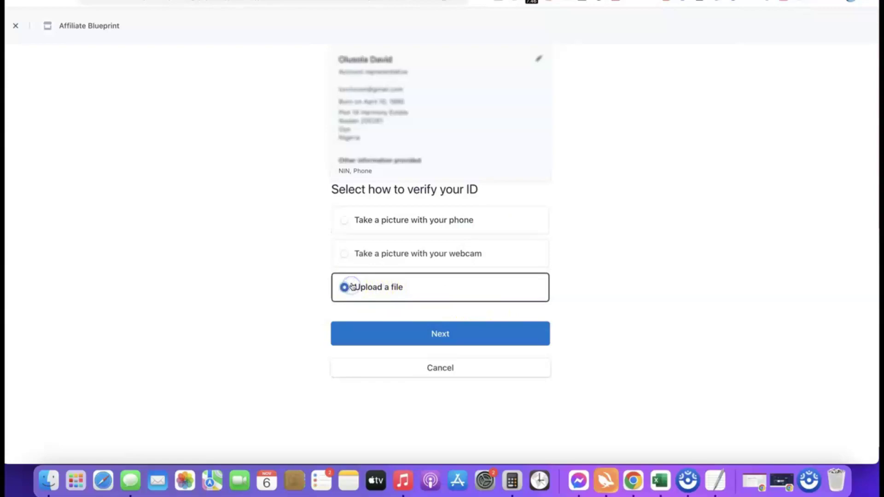
{"action": "left_click", "coordinate": [436, 333]}
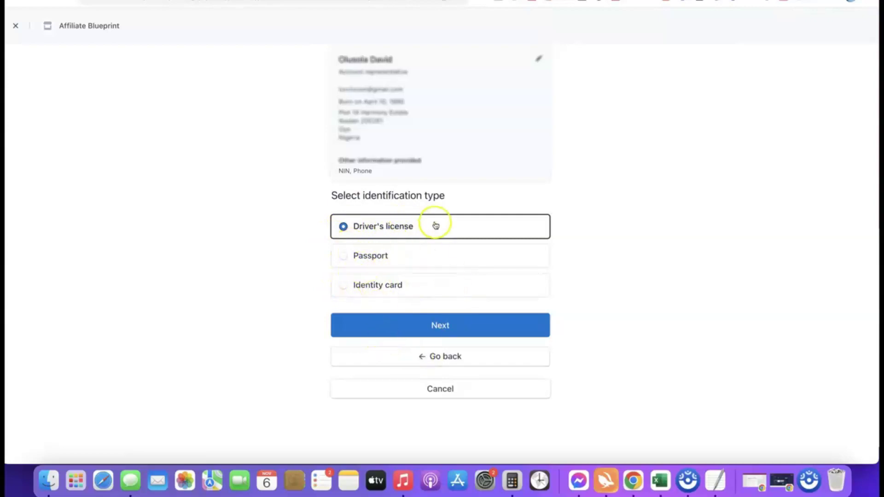
{"action": "left_click", "coordinate": [441, 327]}
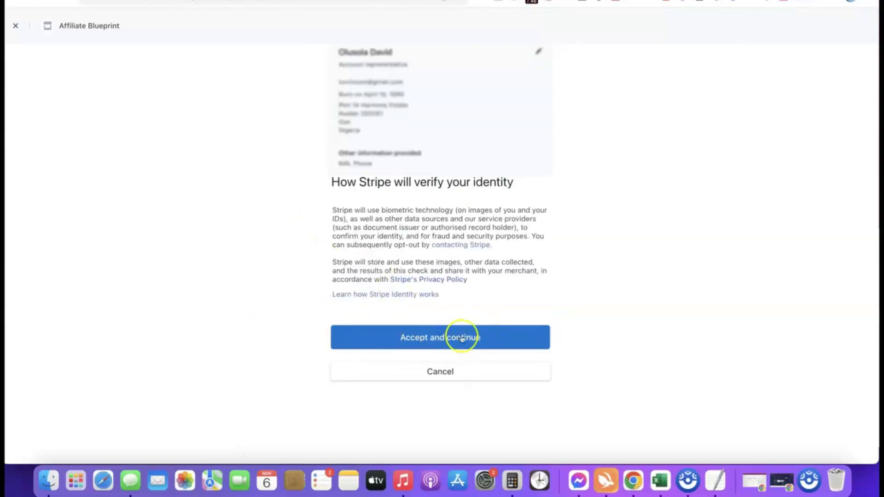
- Accept Stripe's identity verification terms and upload the Drivers License image as the front of the identity document
{"action": "left_click", "coordinate": [432, 337]}
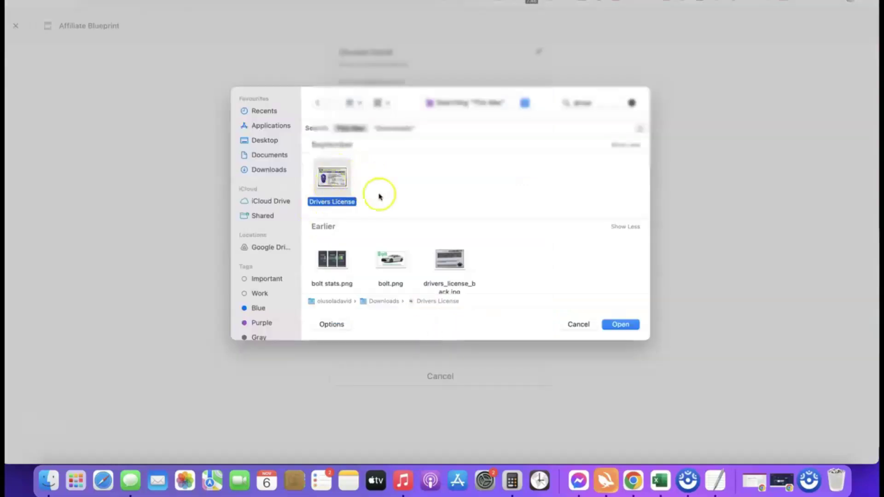
{"action": "left_click", "coordinate": [621, 324]}
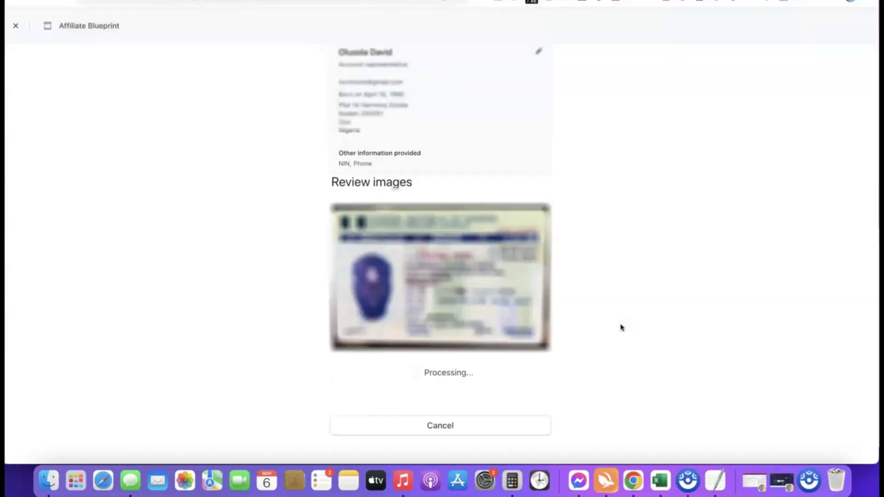
{"action": "left_click", "coordinate": [428, 346]}
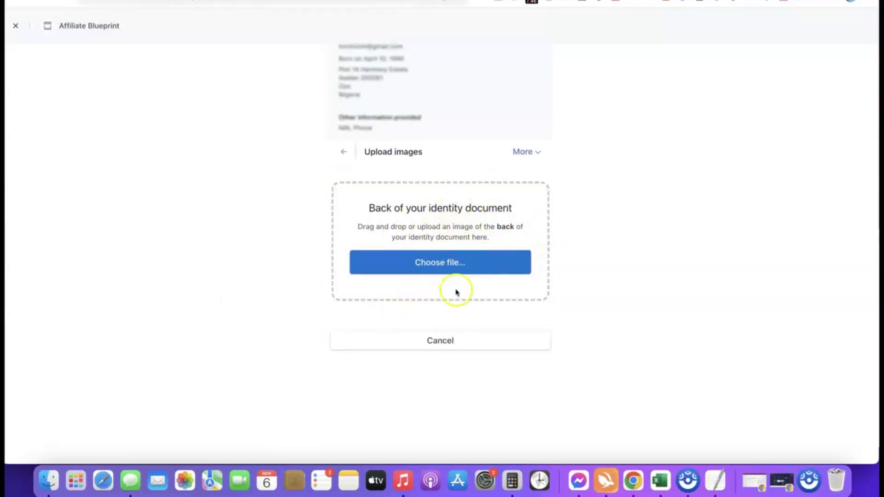
- Upload drivers_license_back.jpg as the back of the identity document, continue with that image anyway, and return to the dashboard
{"action": "left_click", "coordinate": [440, 266]}
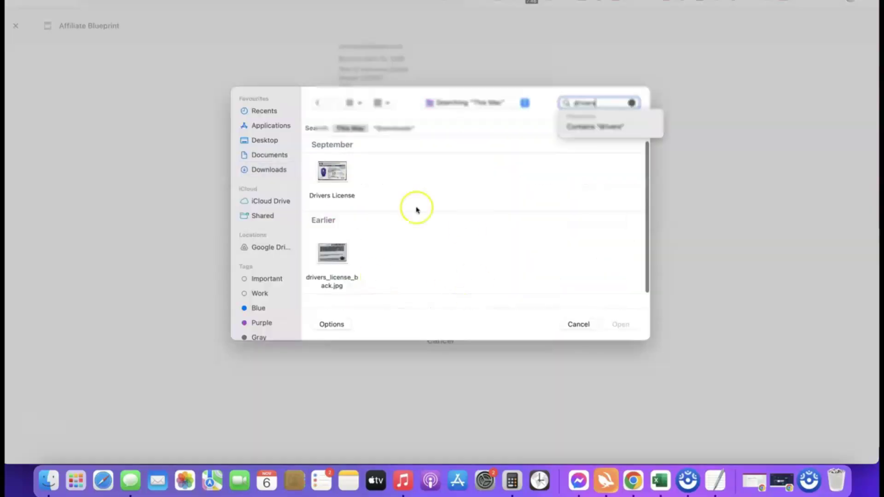
{"action": "left_click", "coordinate": [326, 257]}
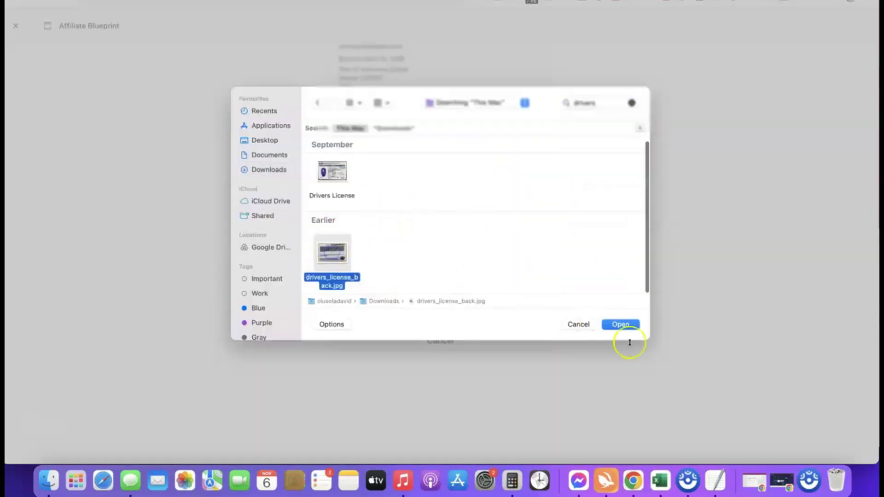
{"action": "left_click", "coordinate": [620, 325]}
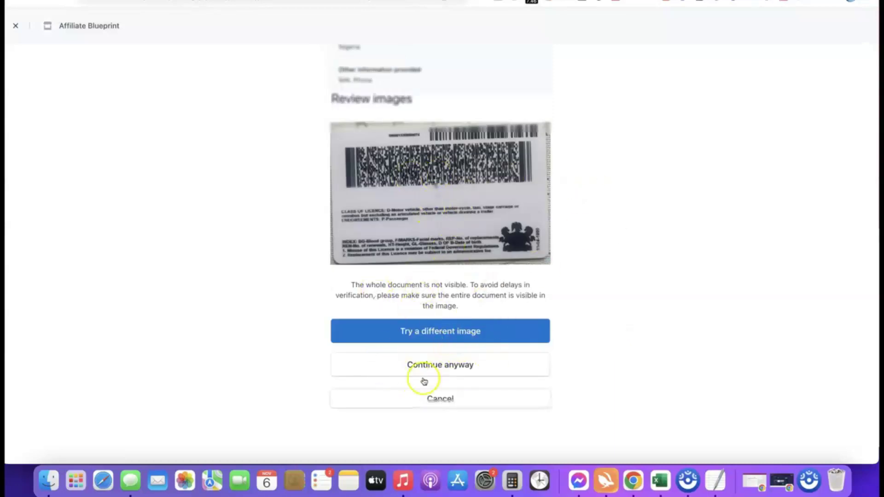
{"action": "left_click", "coordinate": [435, 365]}
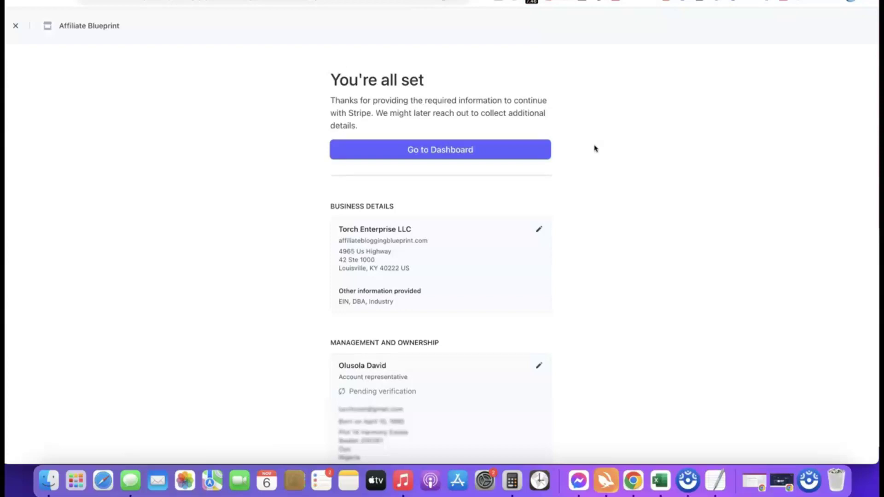
{"action": "left_click", "coordinate": [440, 149]}
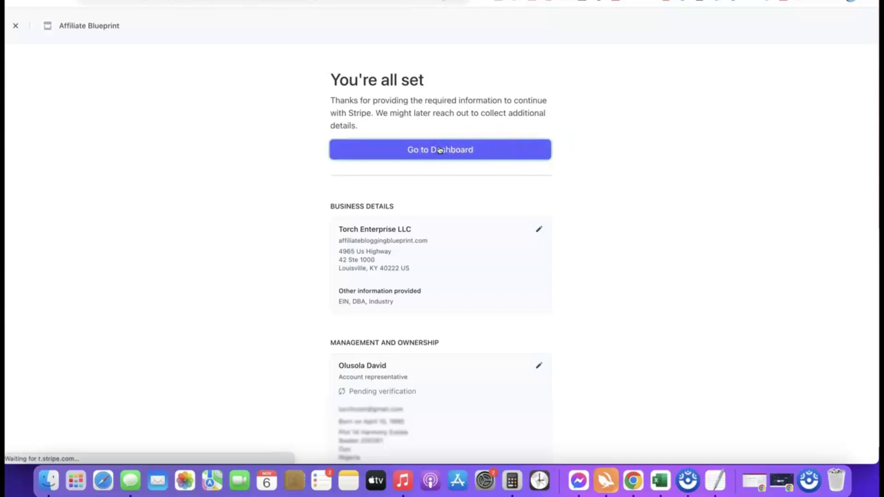